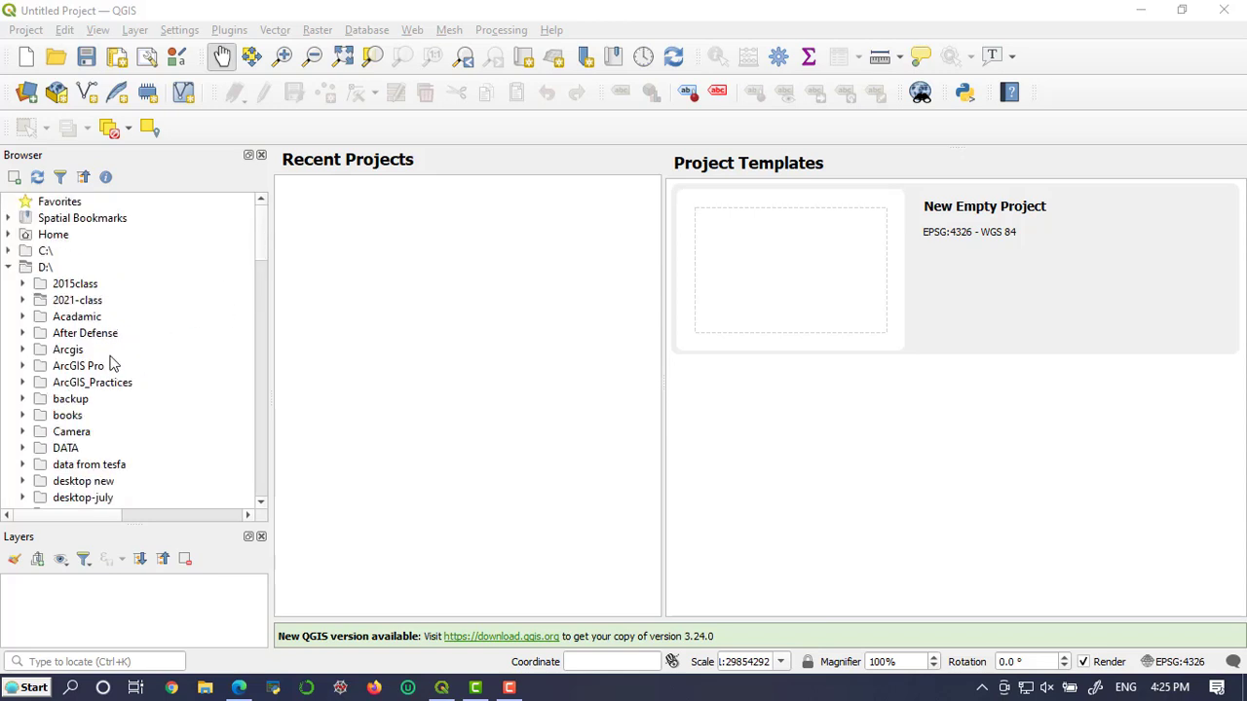
In the Browser, expand 2021-class > FOR 5TH YEAR HWARE > New folder > AP_07582_FBD_F0100_RT1 to reach the DEM.
scroll(110, 364, "down", 1)
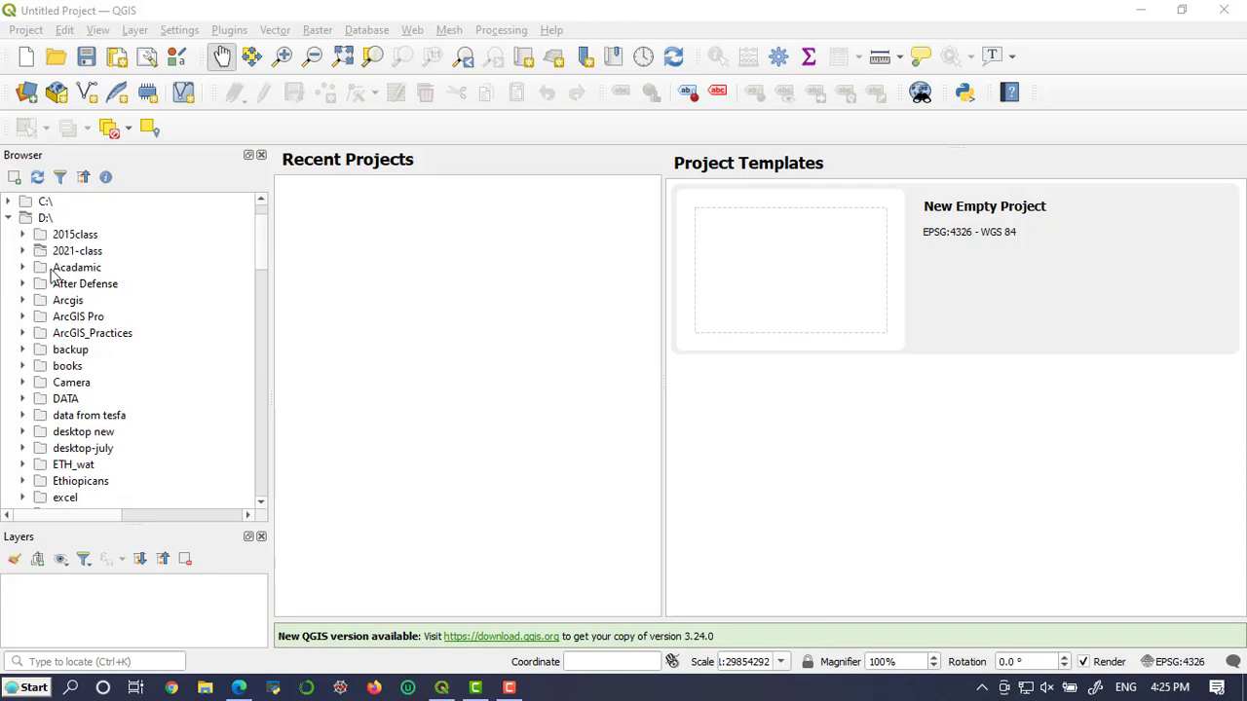
scroll(56, 283, "down", 1)
scroll(60, 292, "up", 1)
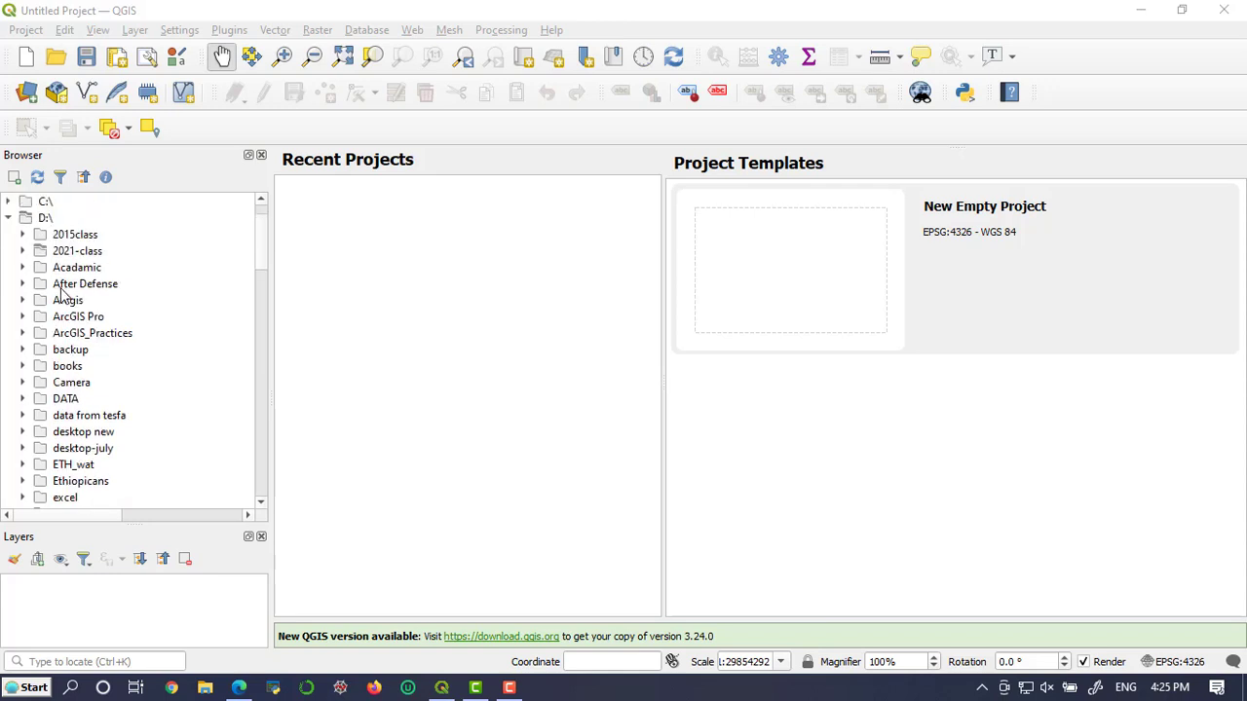
left_click(23, 251)
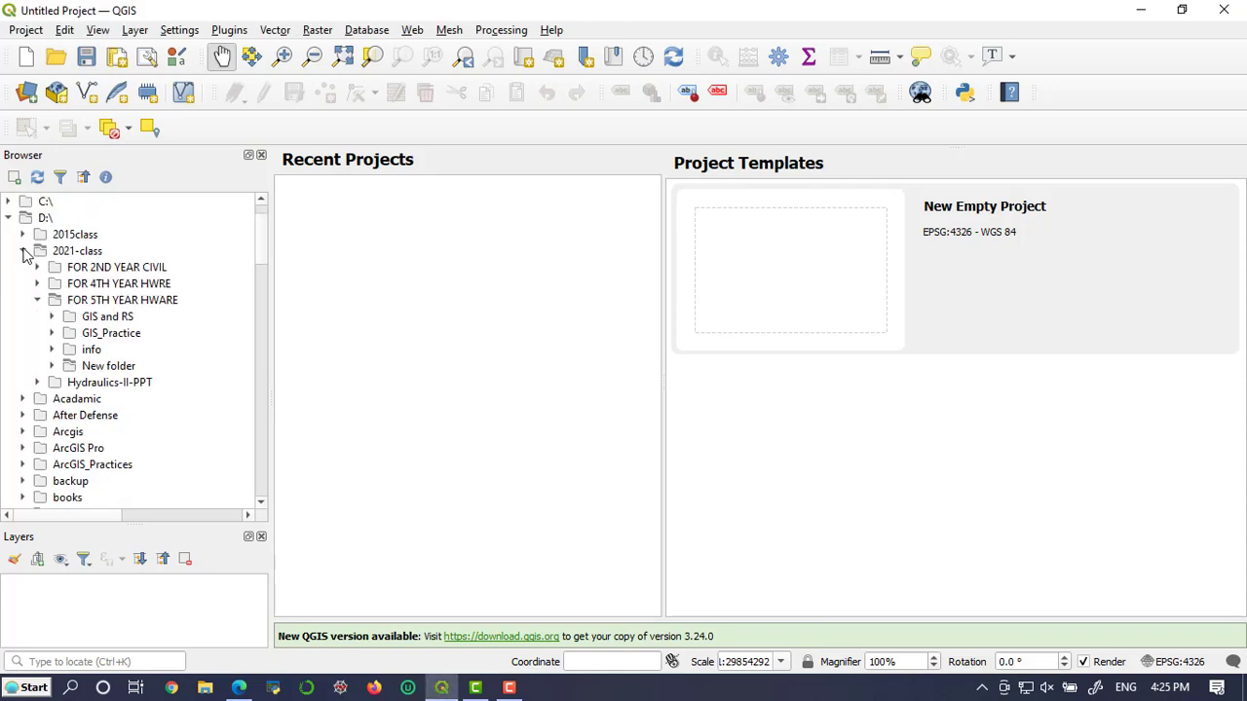
left_click(37, 301)
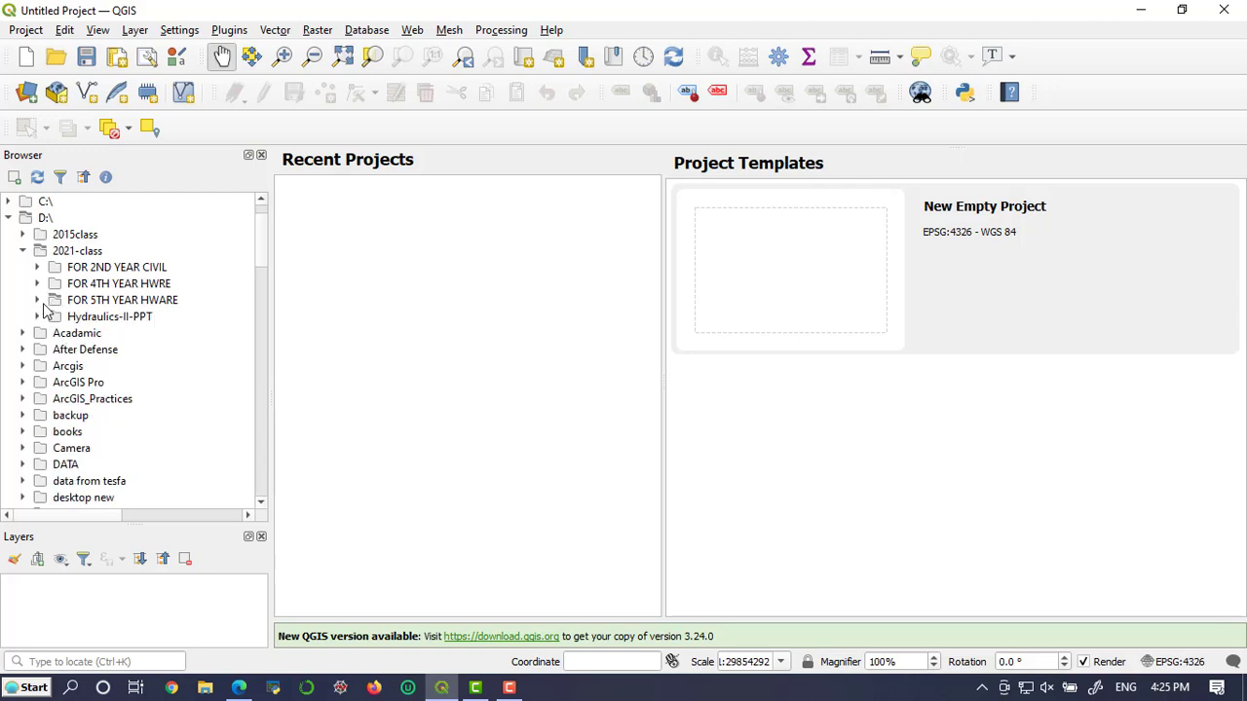
left_click(38, 301)
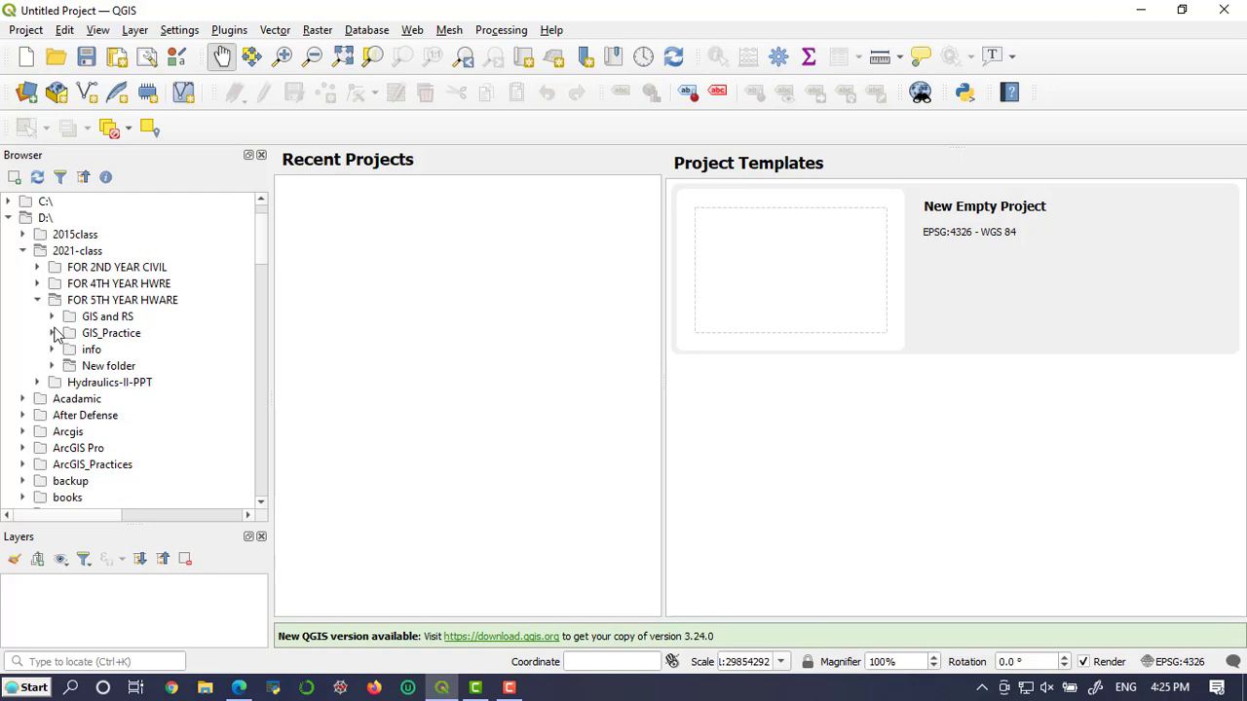
left_click(52, 365)
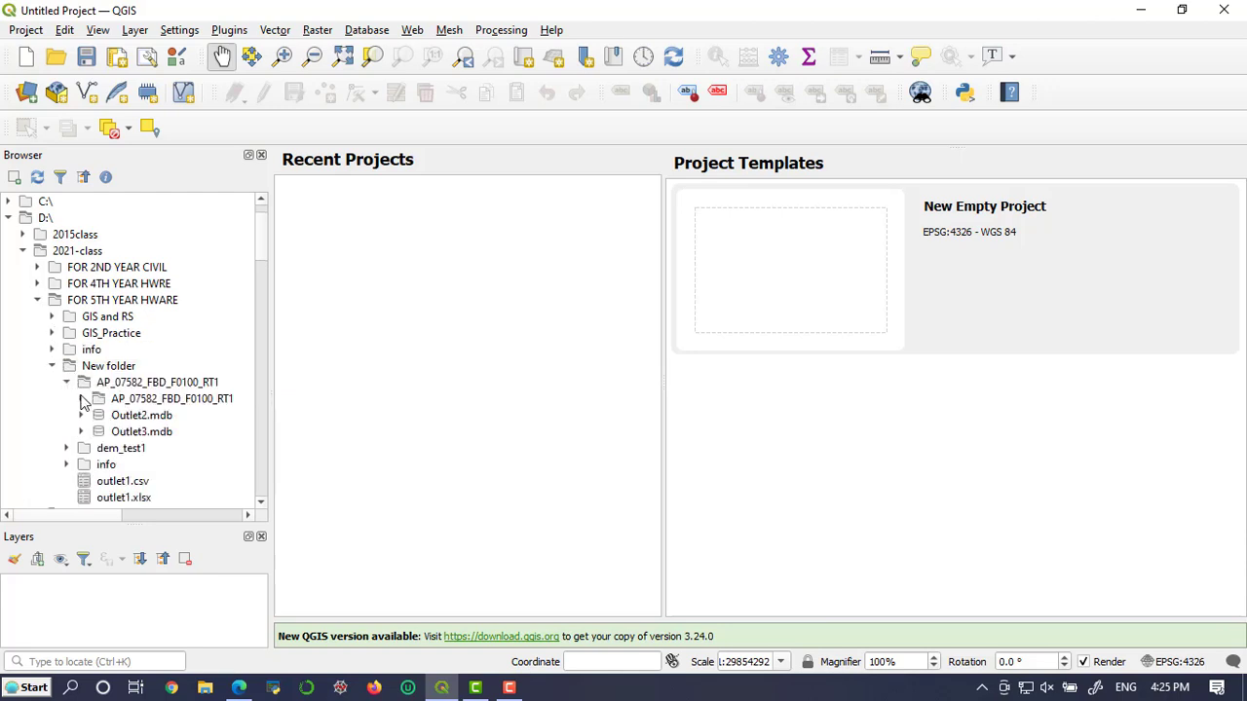
left_click(81, 398)
left_click(97, 415)
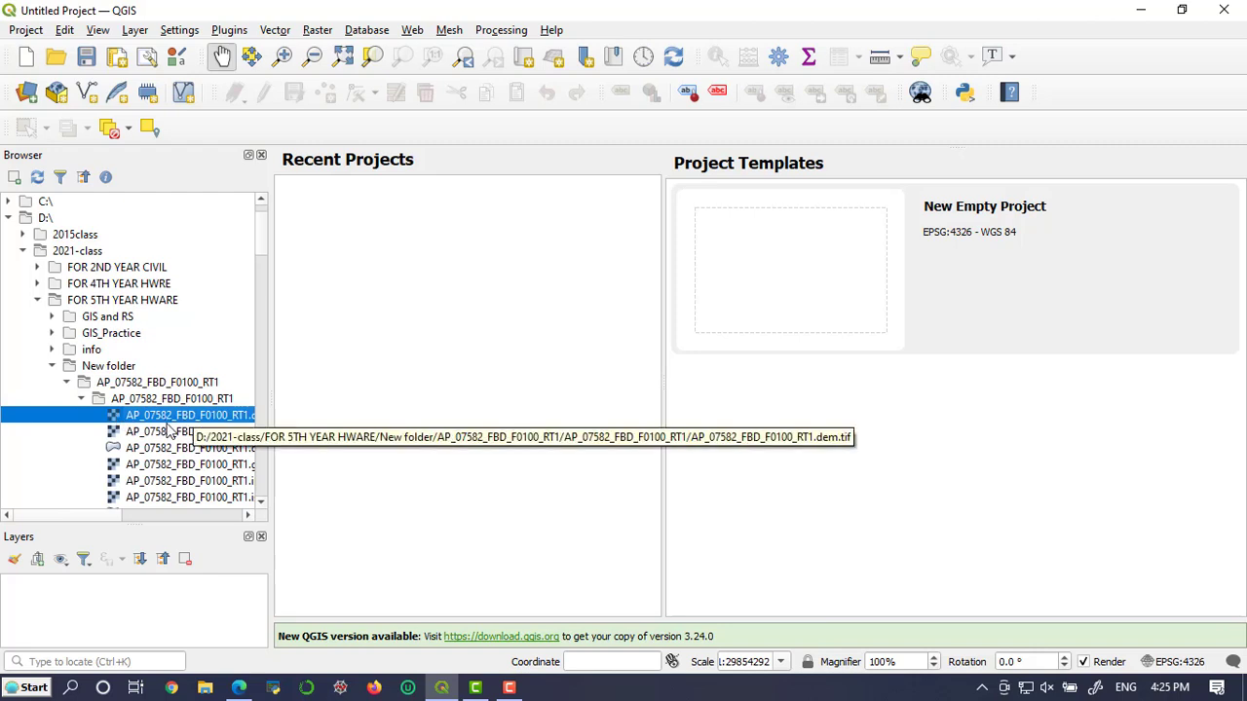
left_click_drag(111, 520, 173, 526)
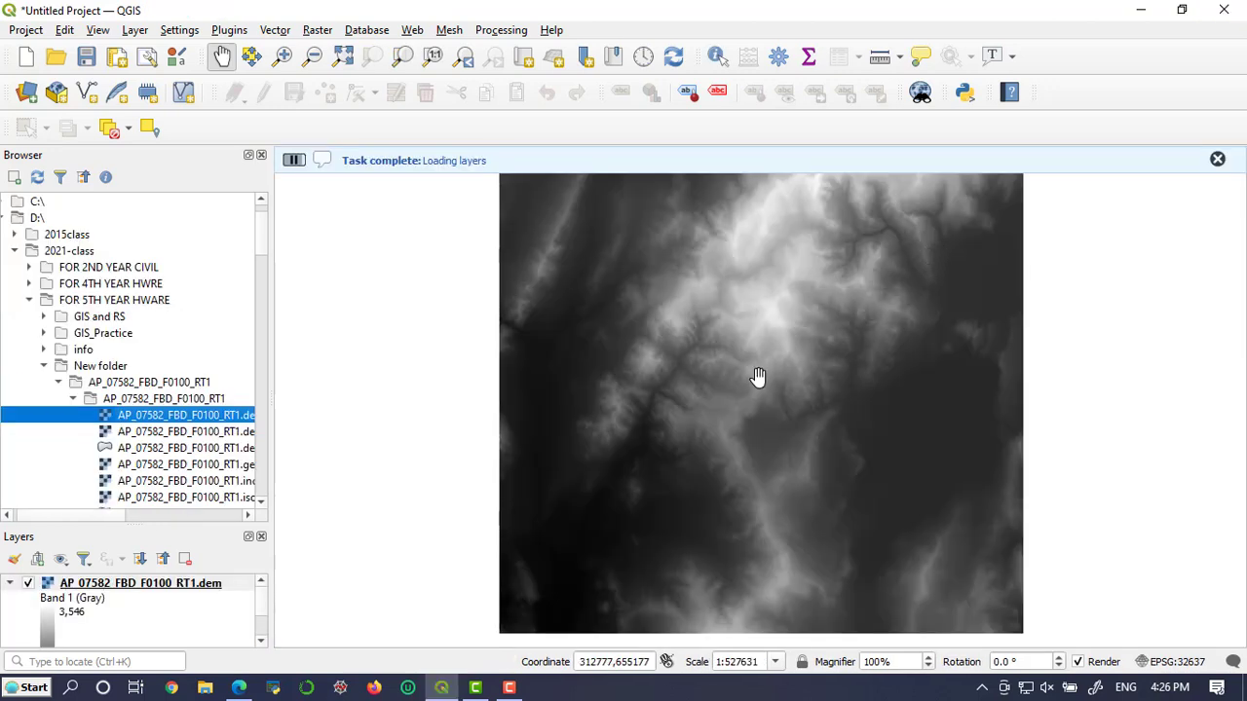
Pan the map to shift the loaded AP_07582_FBD_F0100_RT1 DEM across the canvas.
left_click_drag(757, 379, 685, 390)
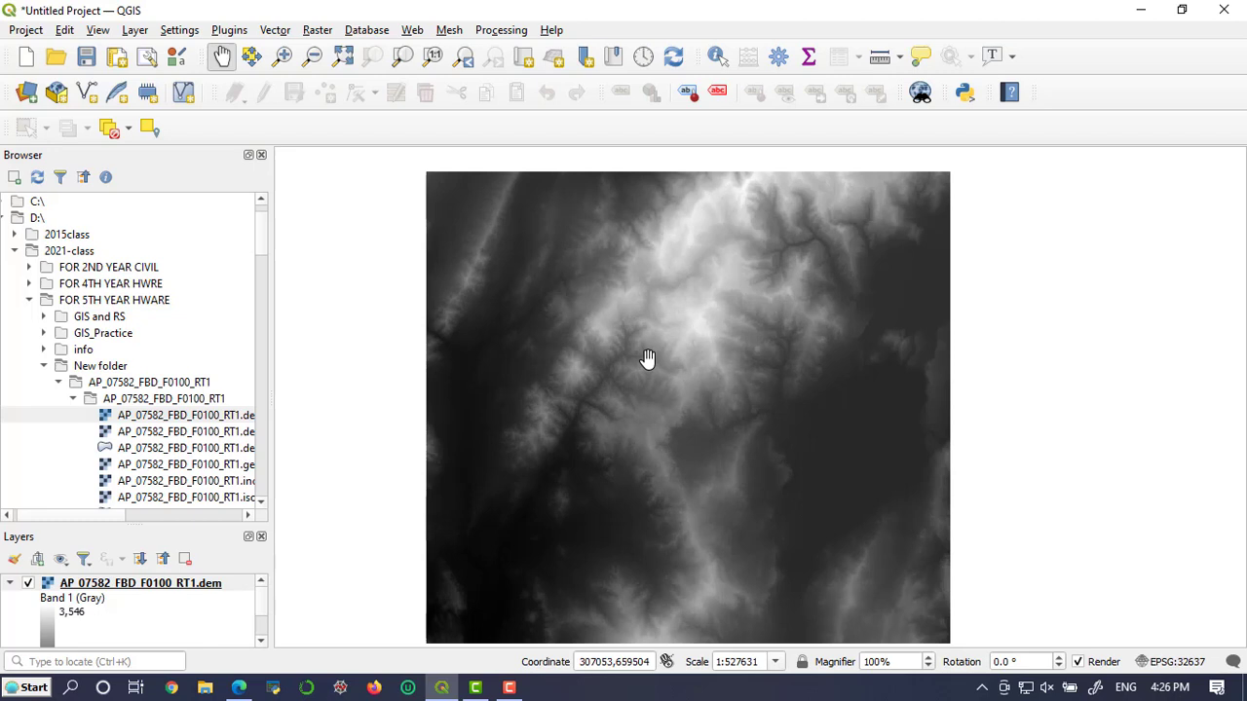
Open Raster > Extraction > Contour on the DEM and change the contour interval to 200.
left_click(317, 32)
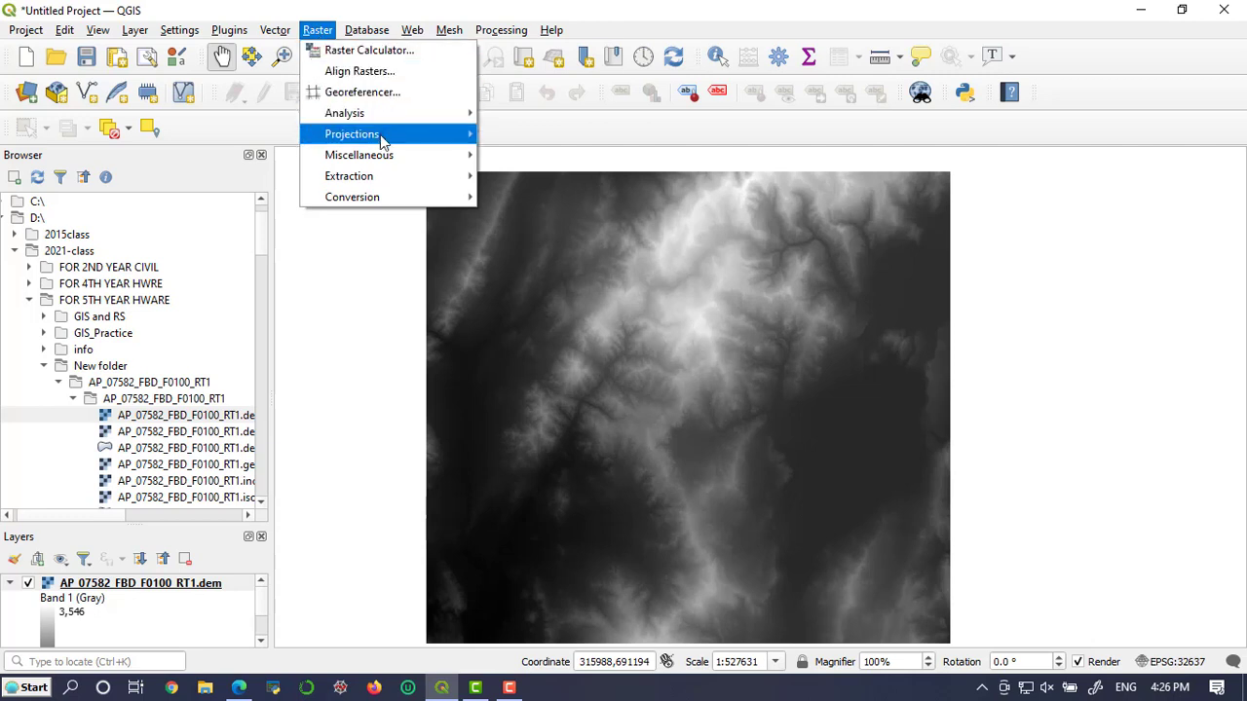
mouse_move(402, 168)
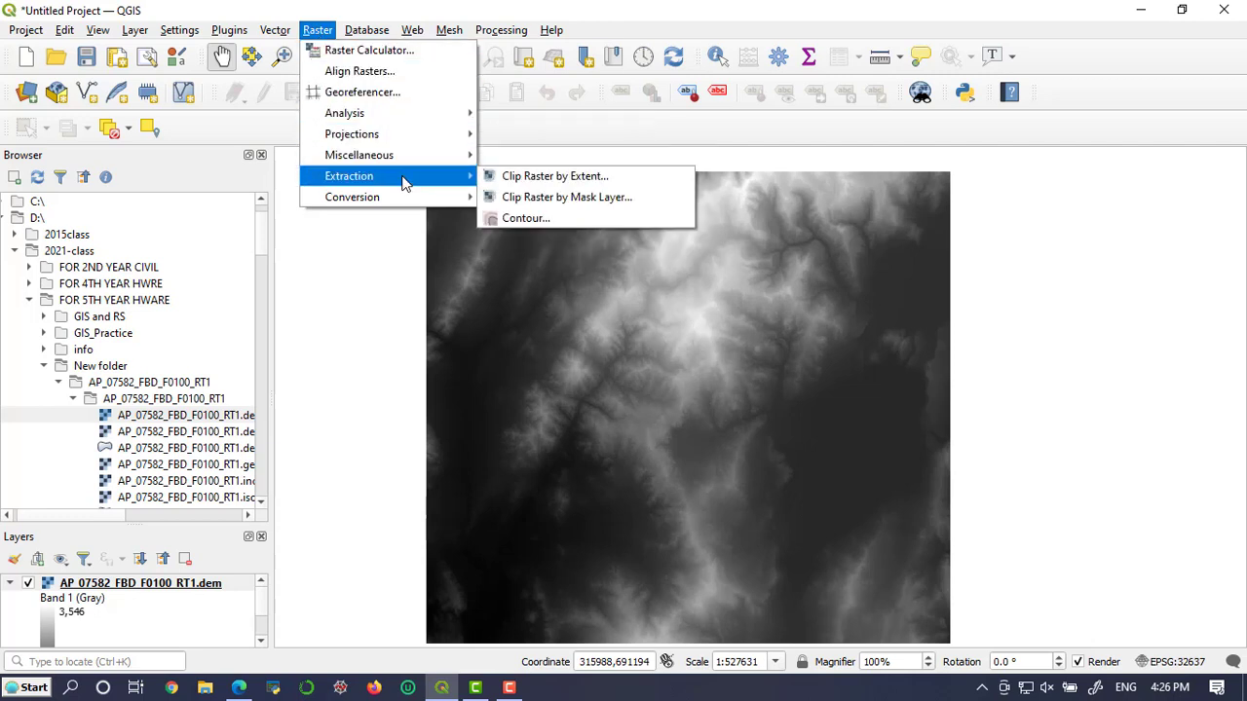
left_click(523, 217)
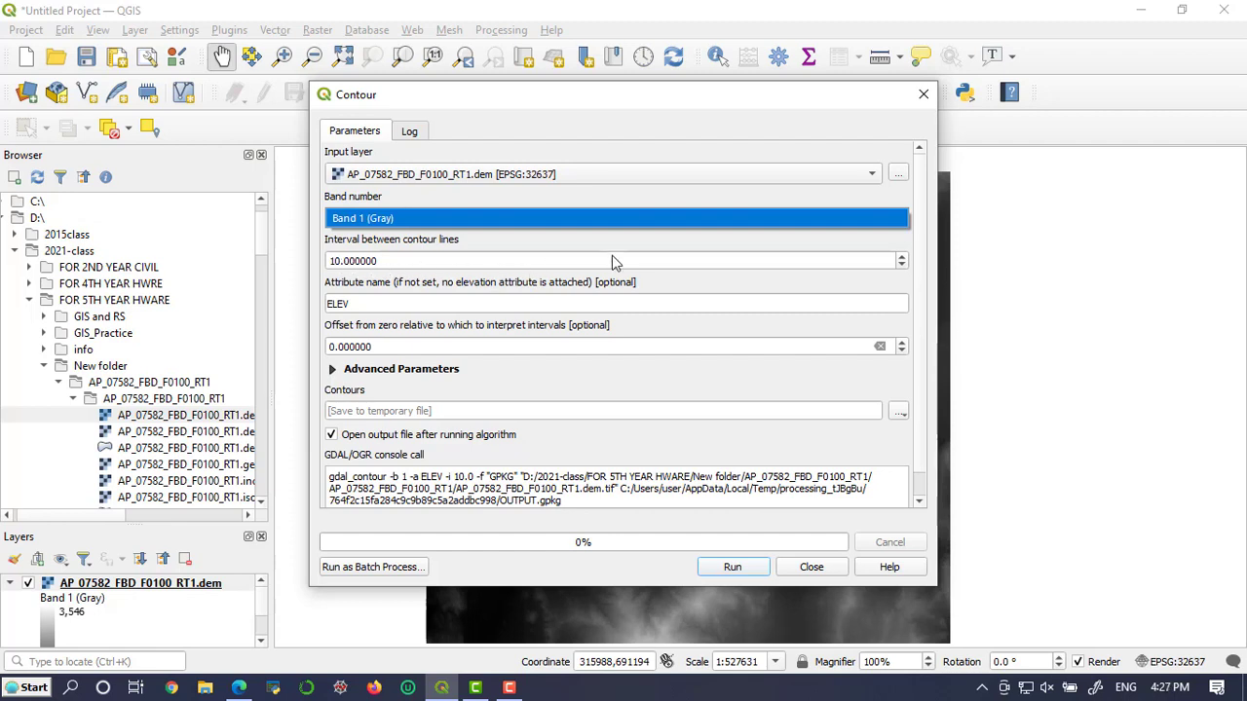
left_click(336, 260)
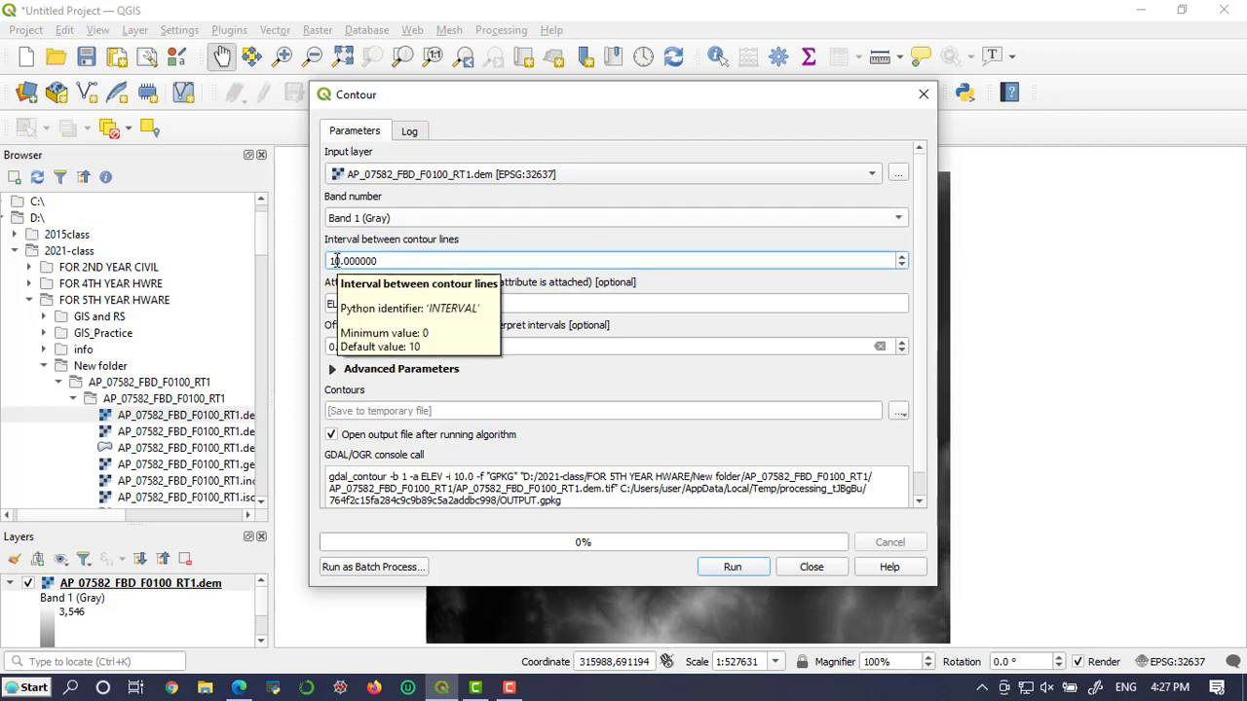
key("BackSpace")
type("20")
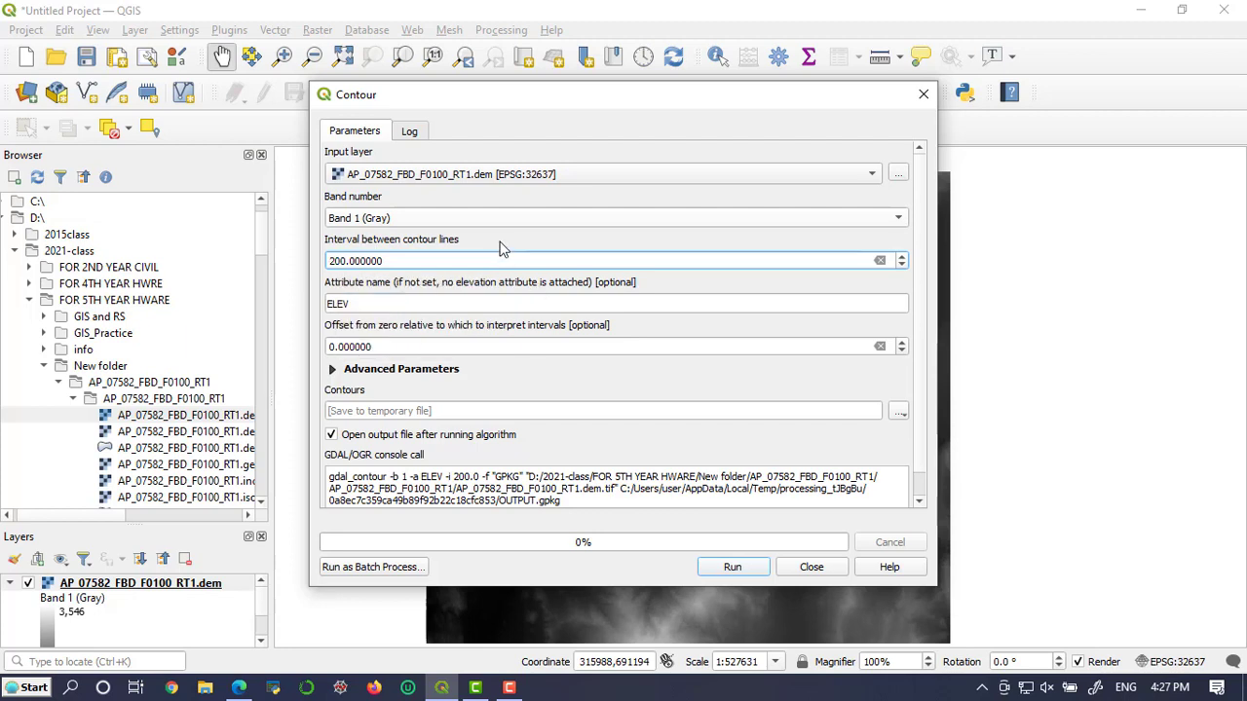
Run the Contour tool at a 200 interval to produce the Contours layer.
left_click(459, 256)
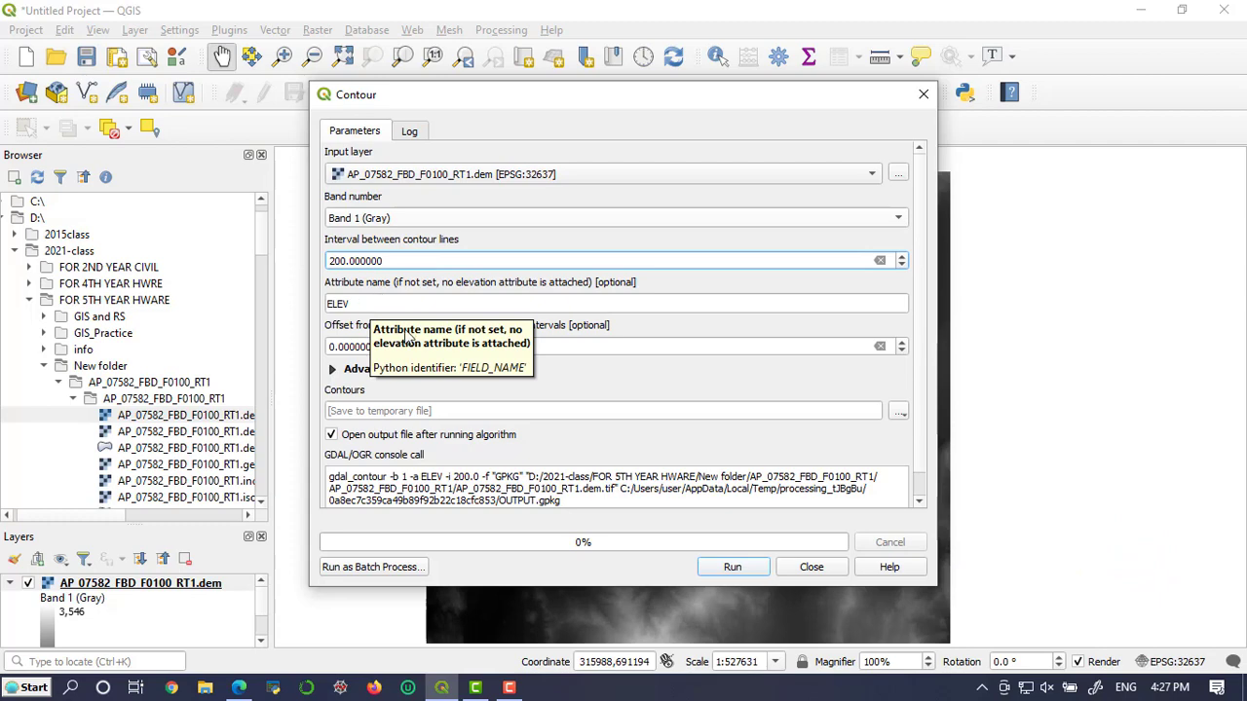
left_click(731, 568)
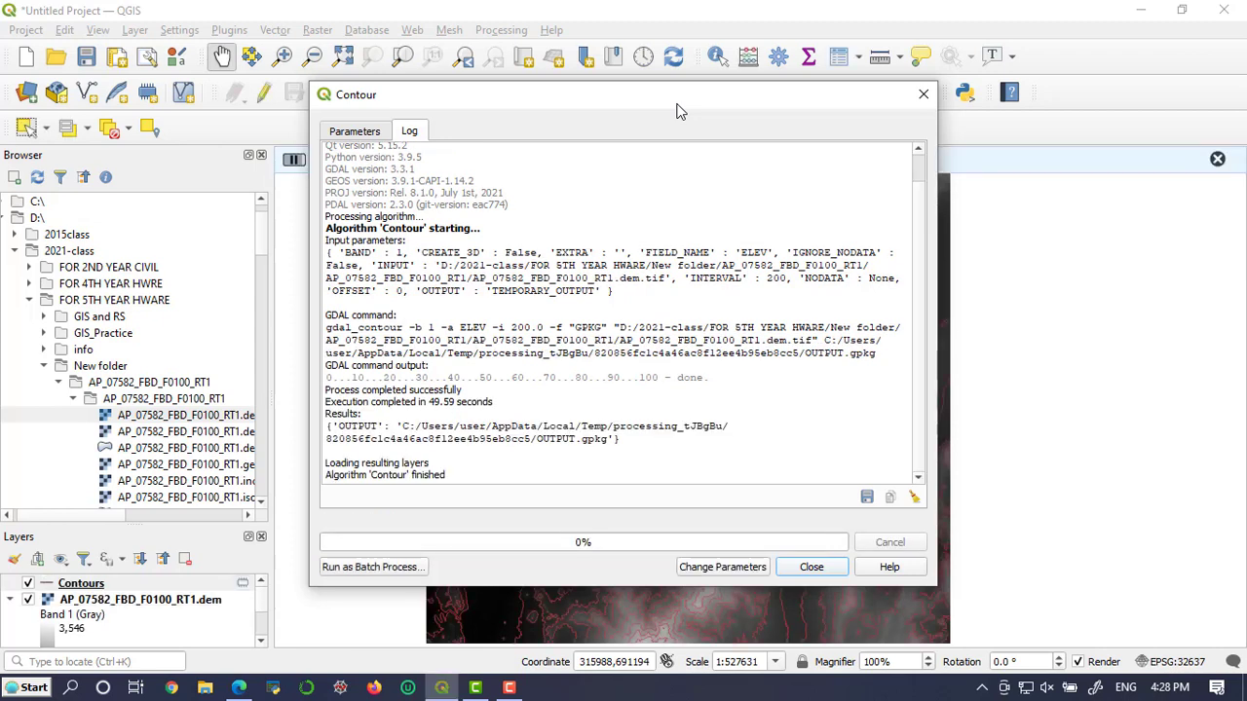
Close the Contour dialog, zoom in on the map, and close the Browser panel.
left_click(814, 568)
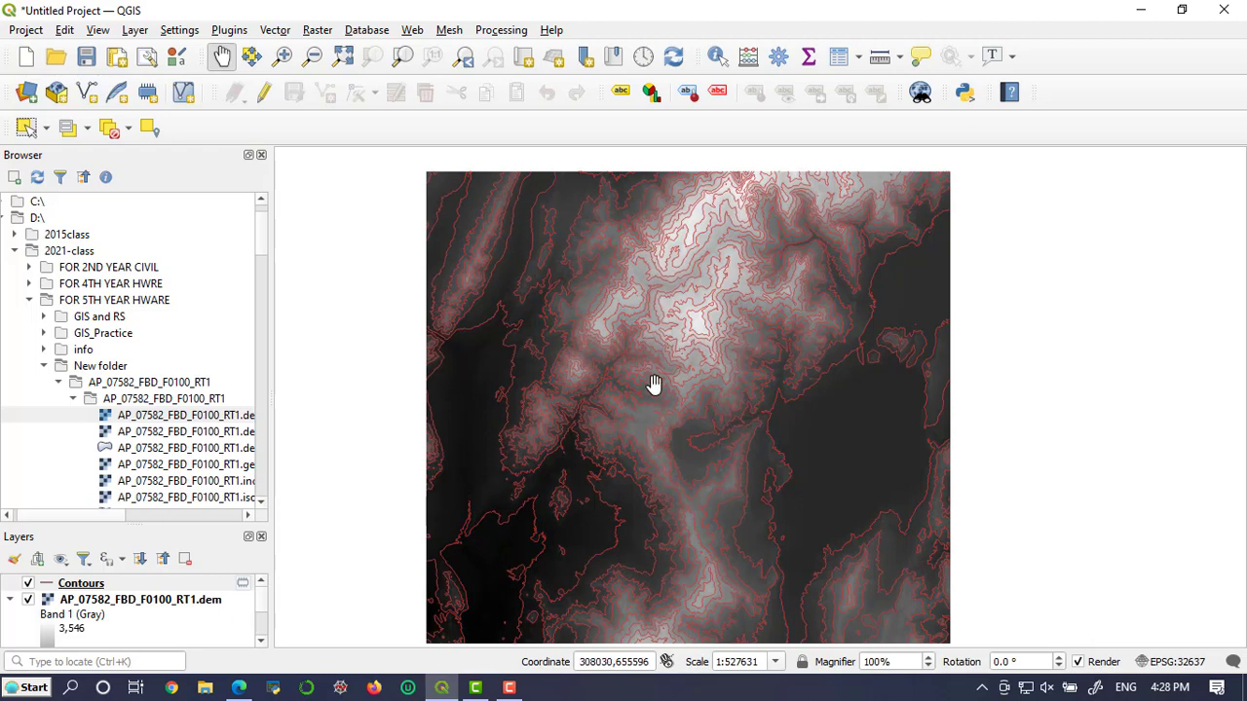
scroll(301, 370, "up", 1)
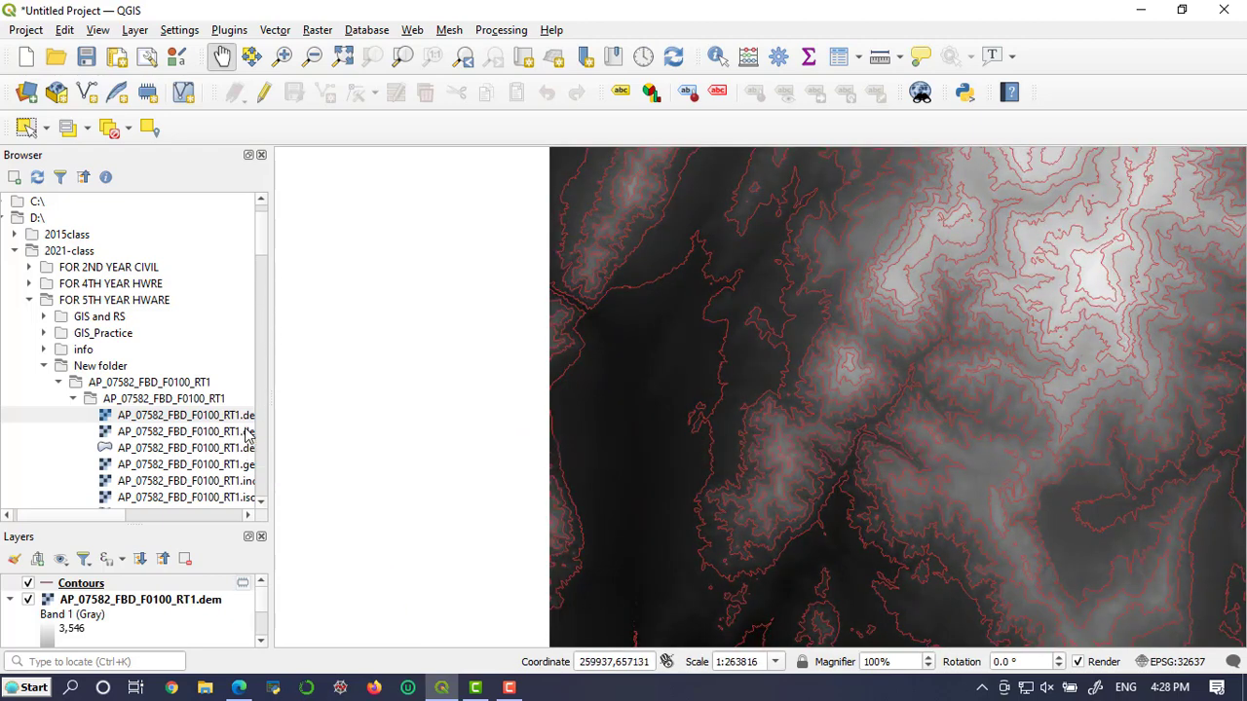
left_click(261, 156)
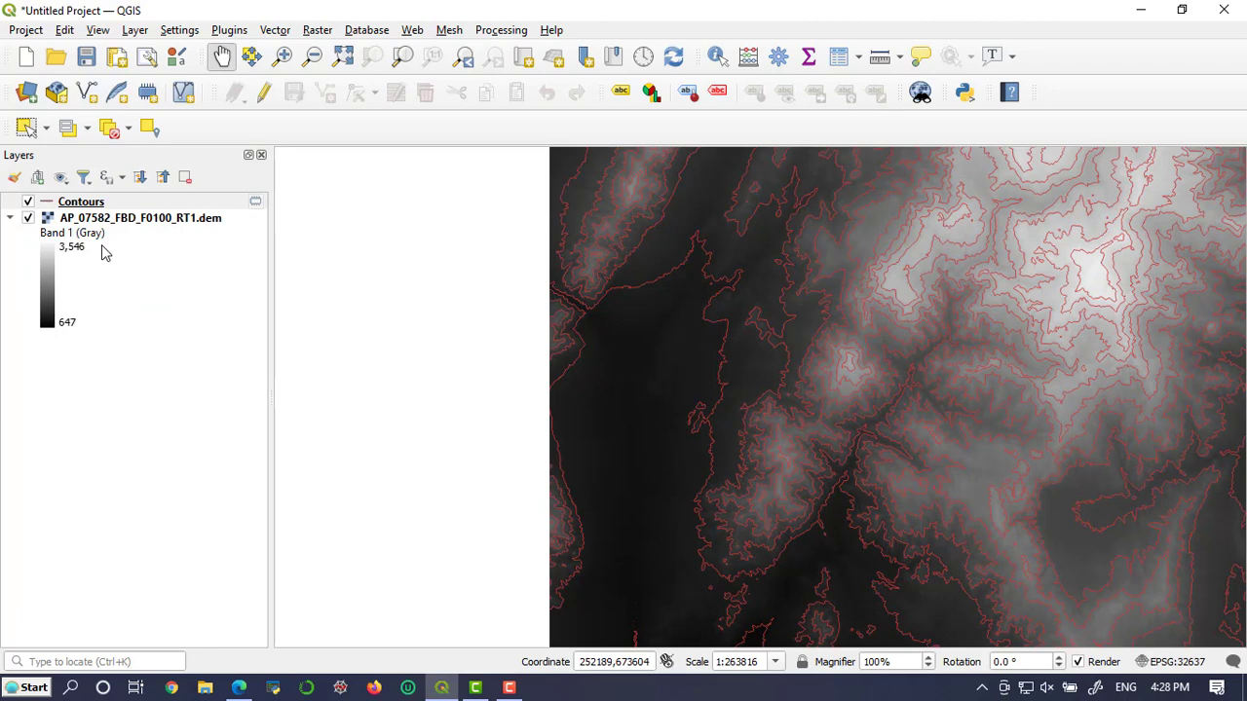
Hide the DEM layer, pan the red contour lines into view, and select the Contours layer.
left_click(28, 218)
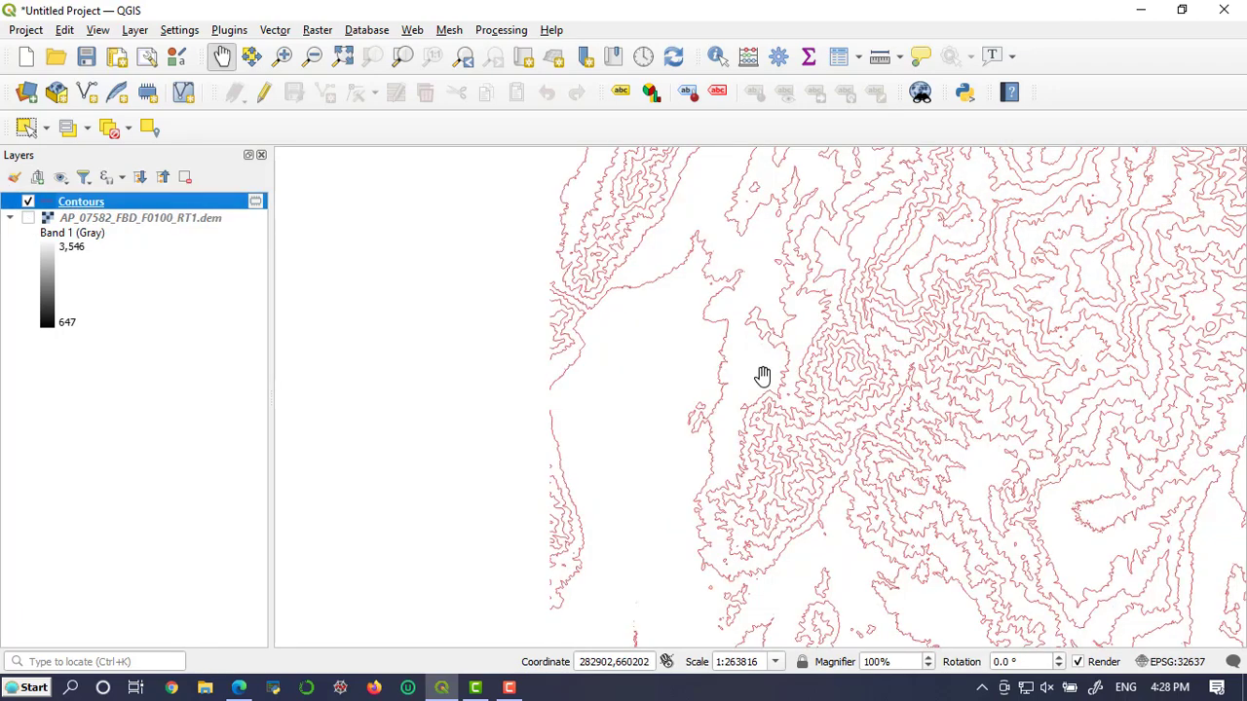
left_click_drag(785, 389, 523, 422)
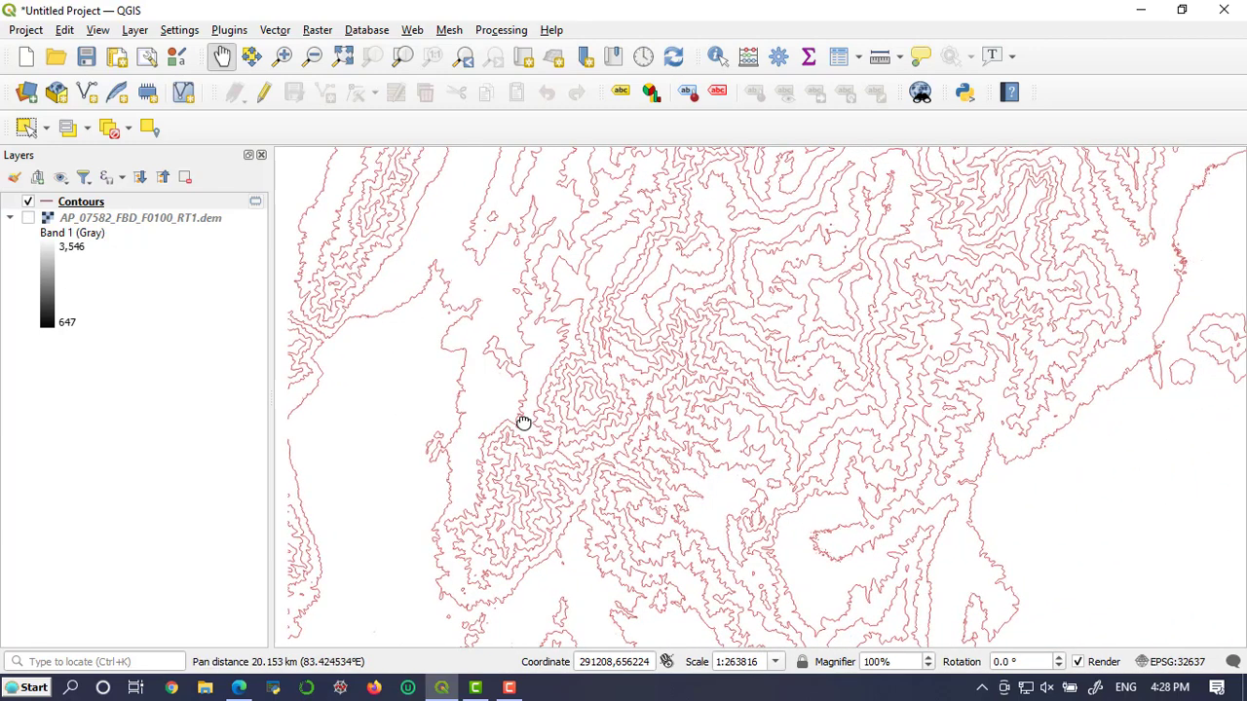
scroll(603, 439, "down", 2)
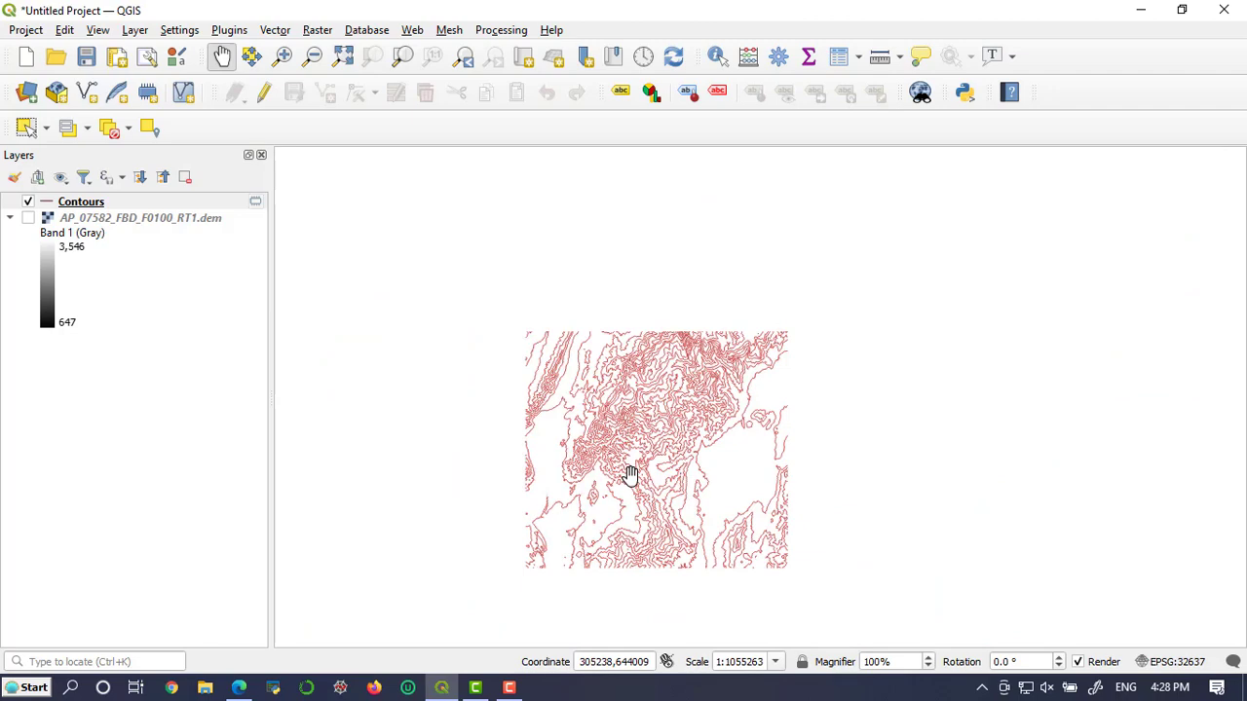
scroll(630, 476, "up", 1)
left_click_drag(704, 435, 694, 414)
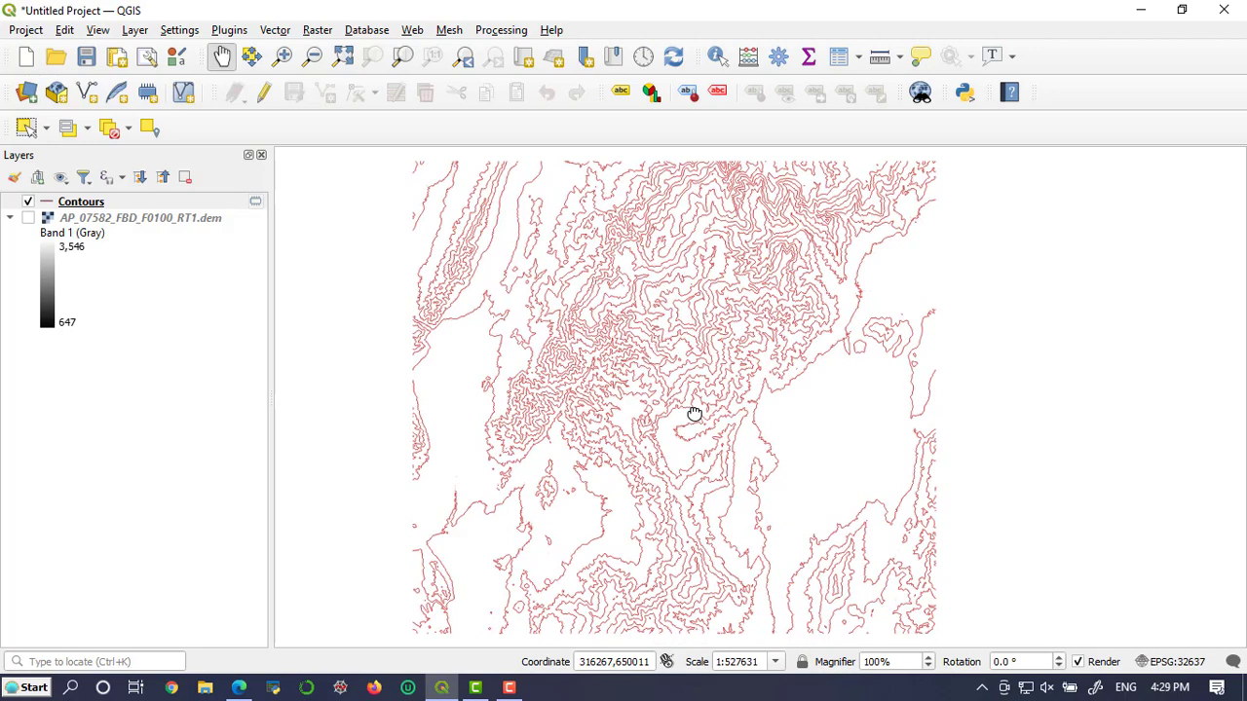
left_click(102, 207)
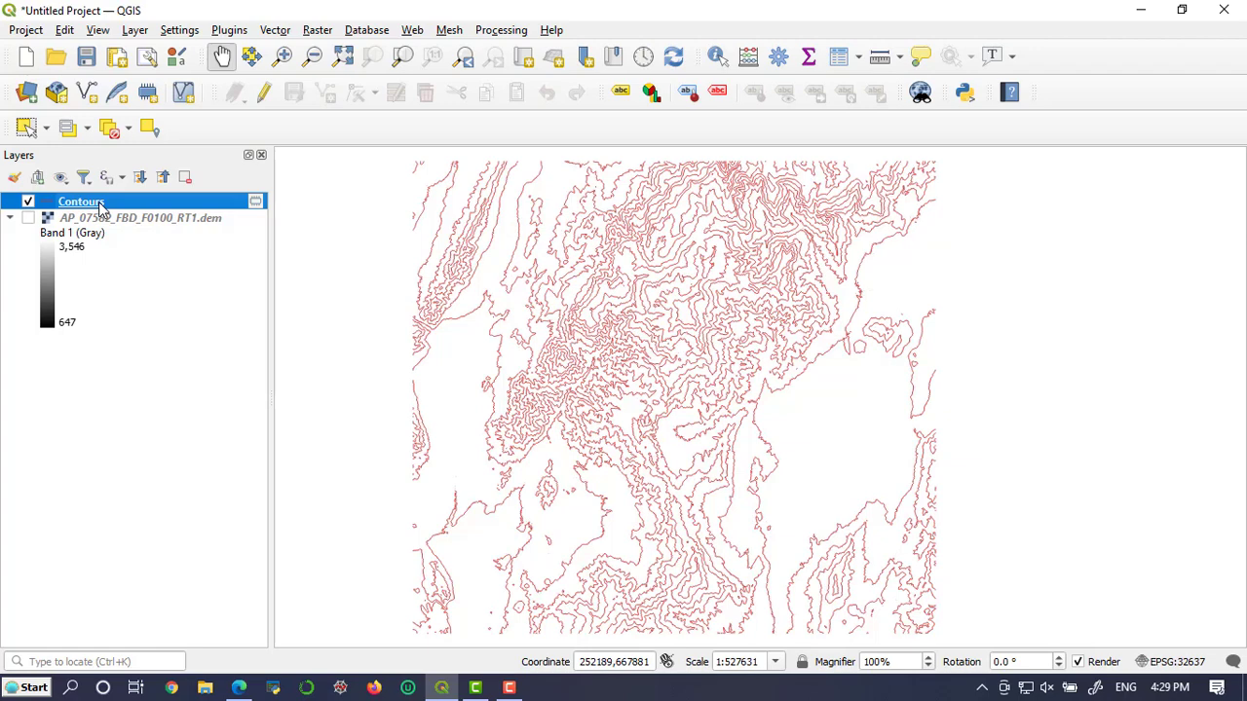
Set the Contours layer's Symbology line colour to black and apply it.
double_click(101, 208)
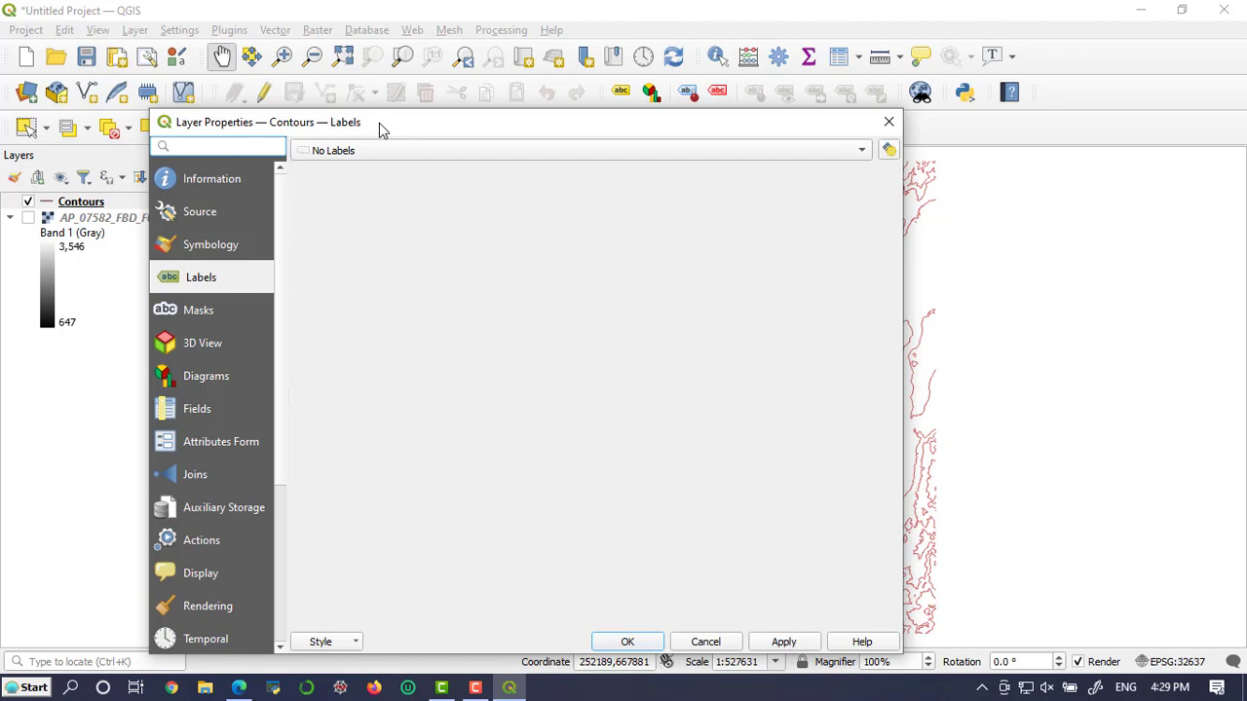
left_click_drag(379, 123, 462, 265)
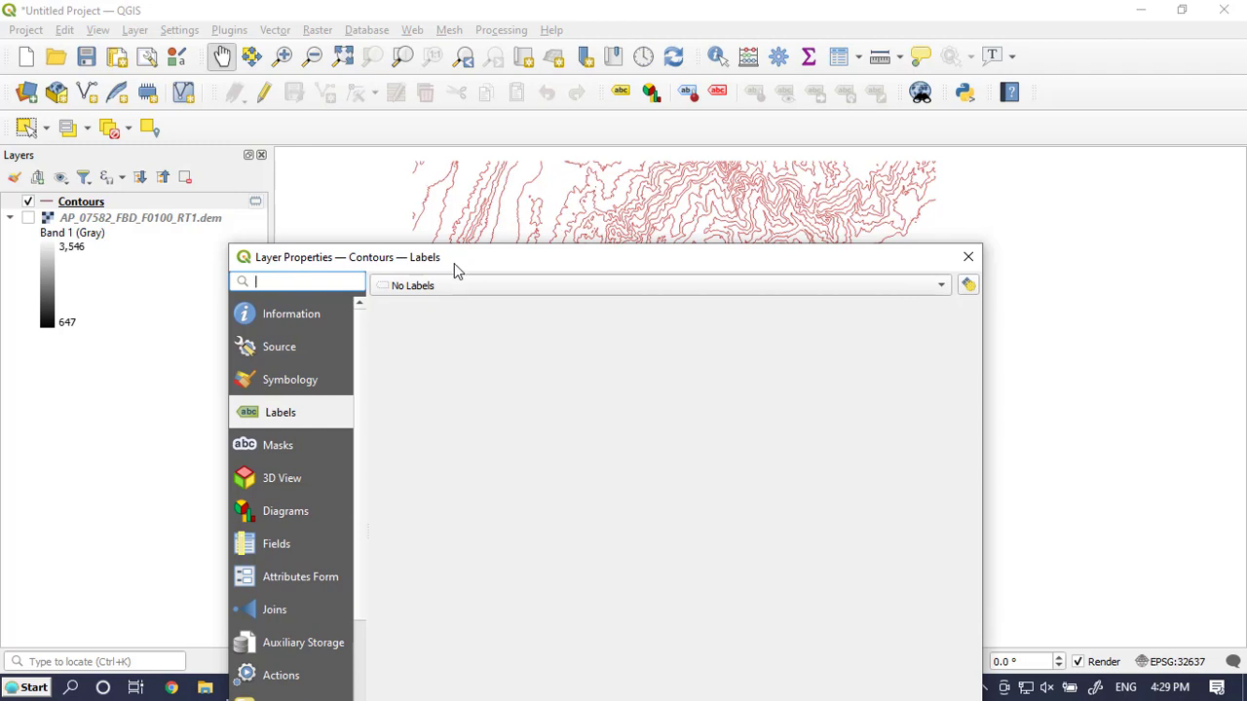
left_click(292, 382)
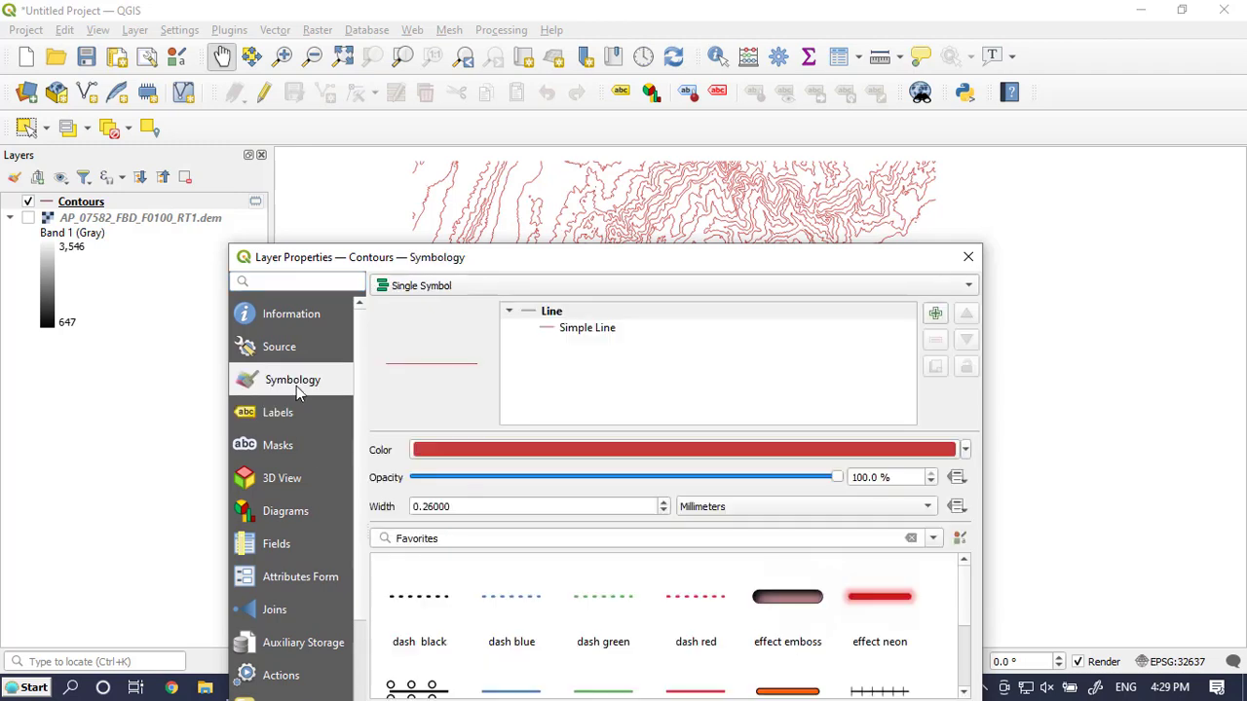
left_click(964, 449)
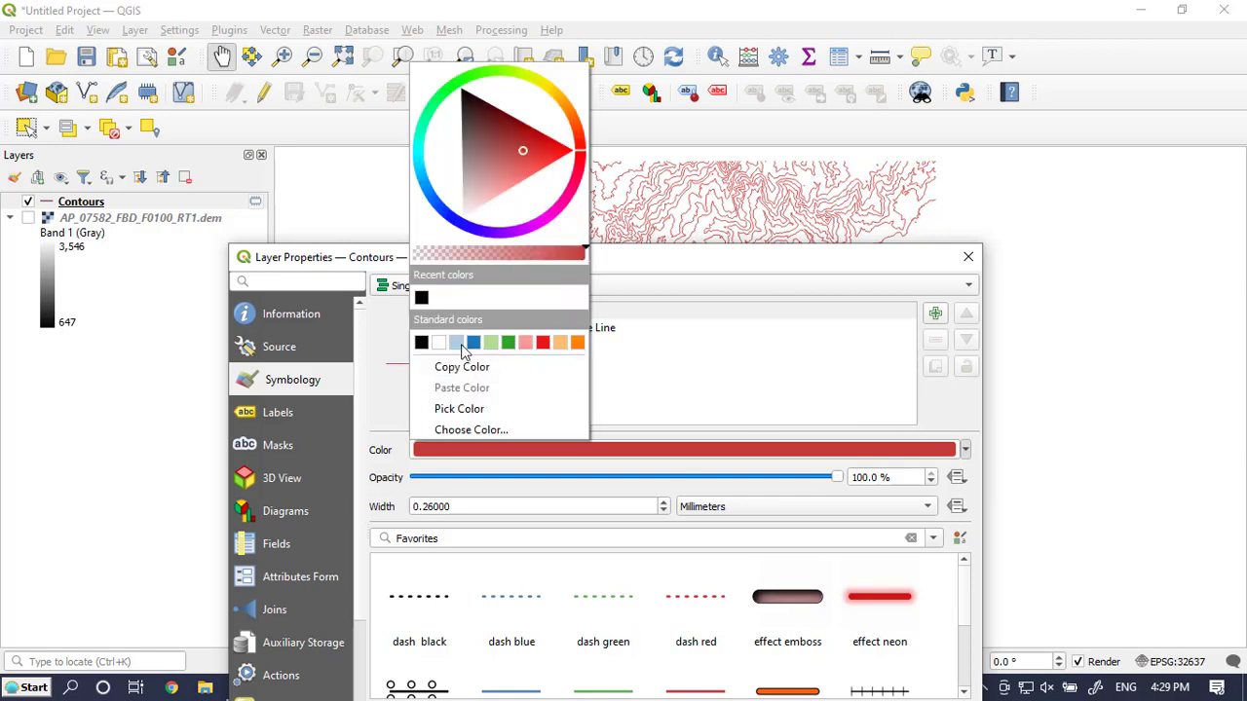
left_click(421, 298)
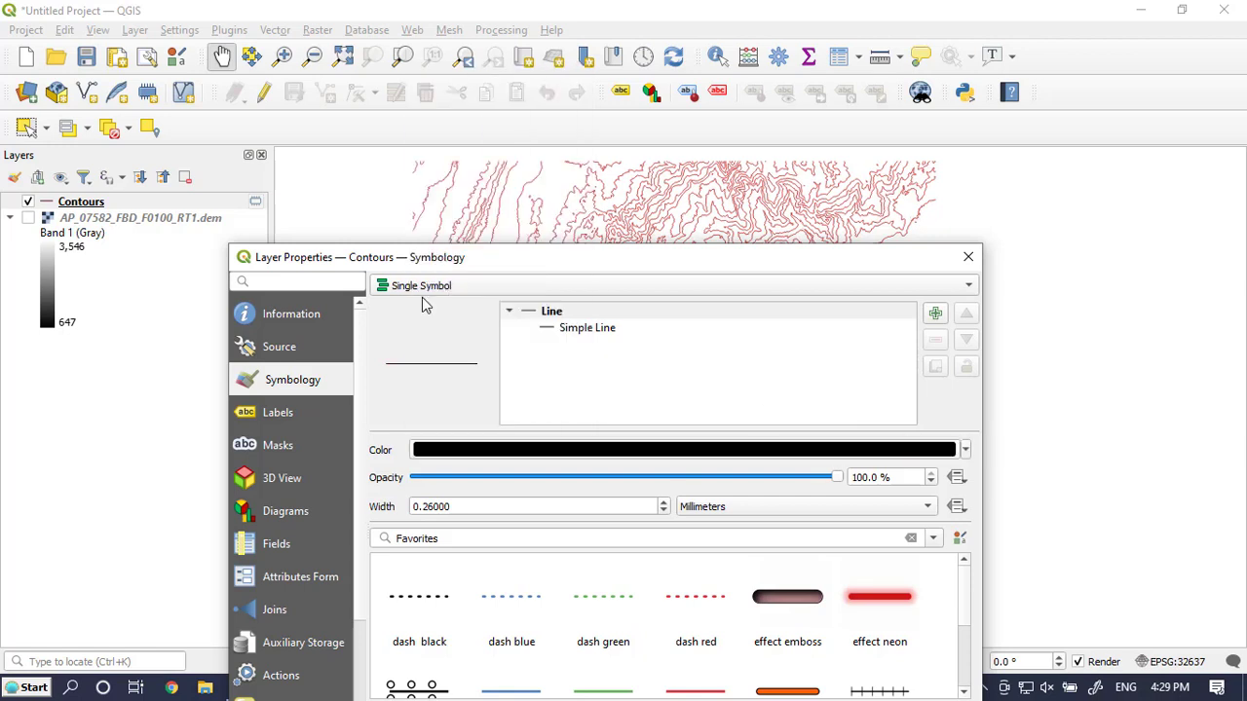
left_click_drag(639, 263, 620, 182)
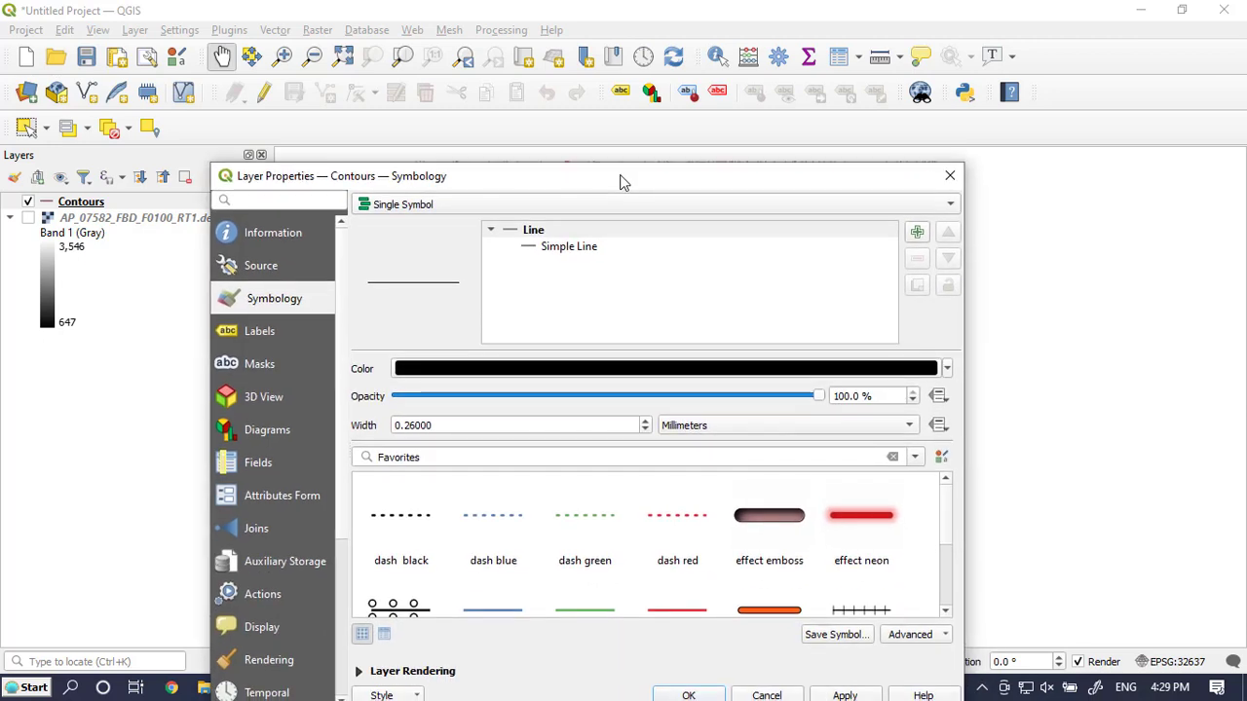
left_click_drag(755, 185, 749, 159)
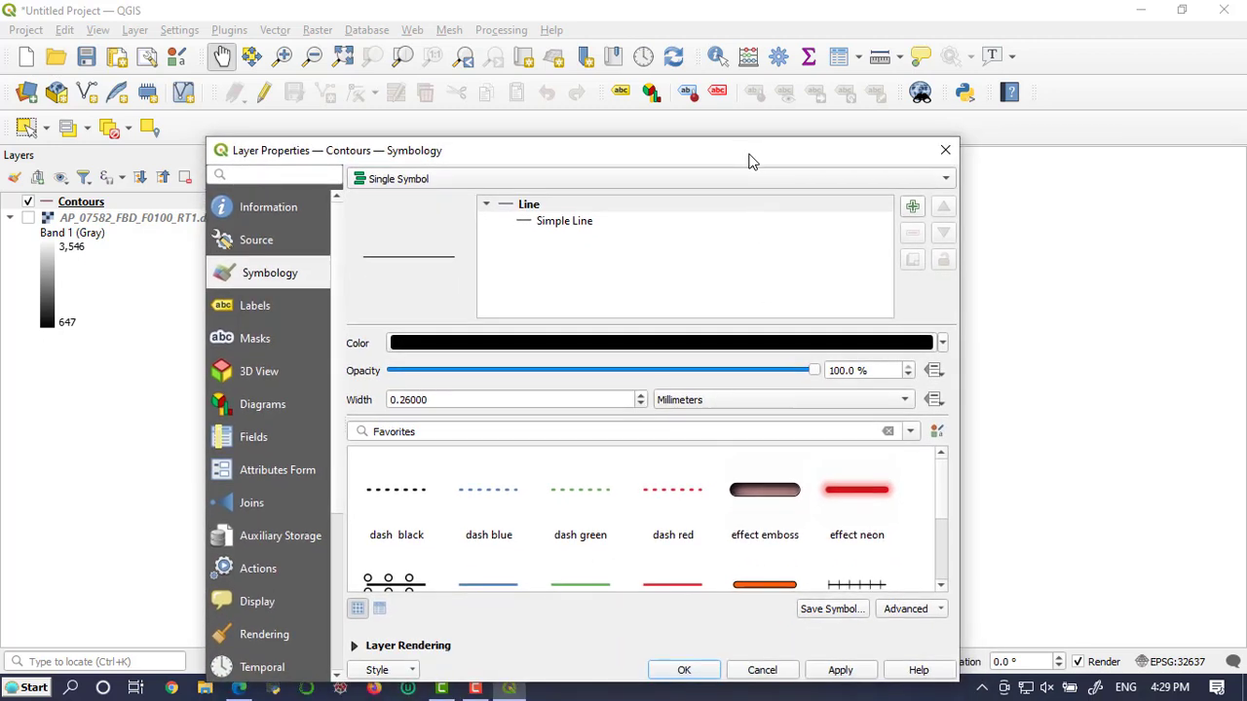
left_click(838, 670)
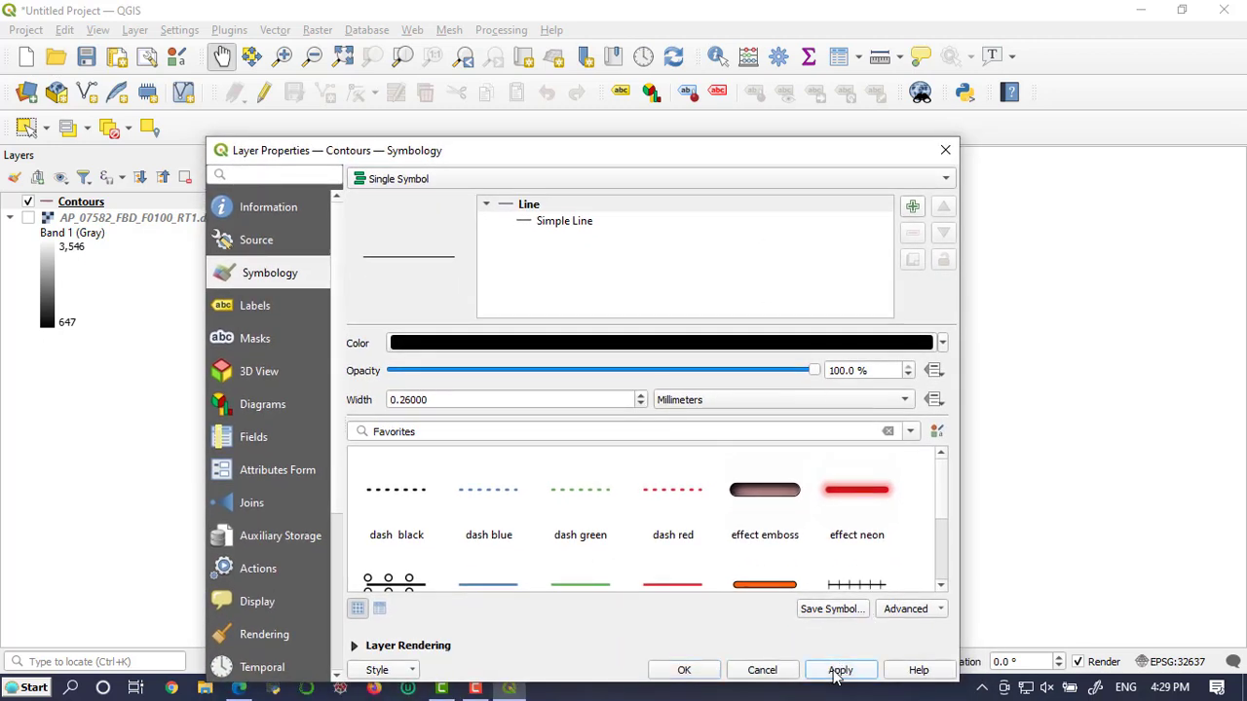
left_click(684, 670)
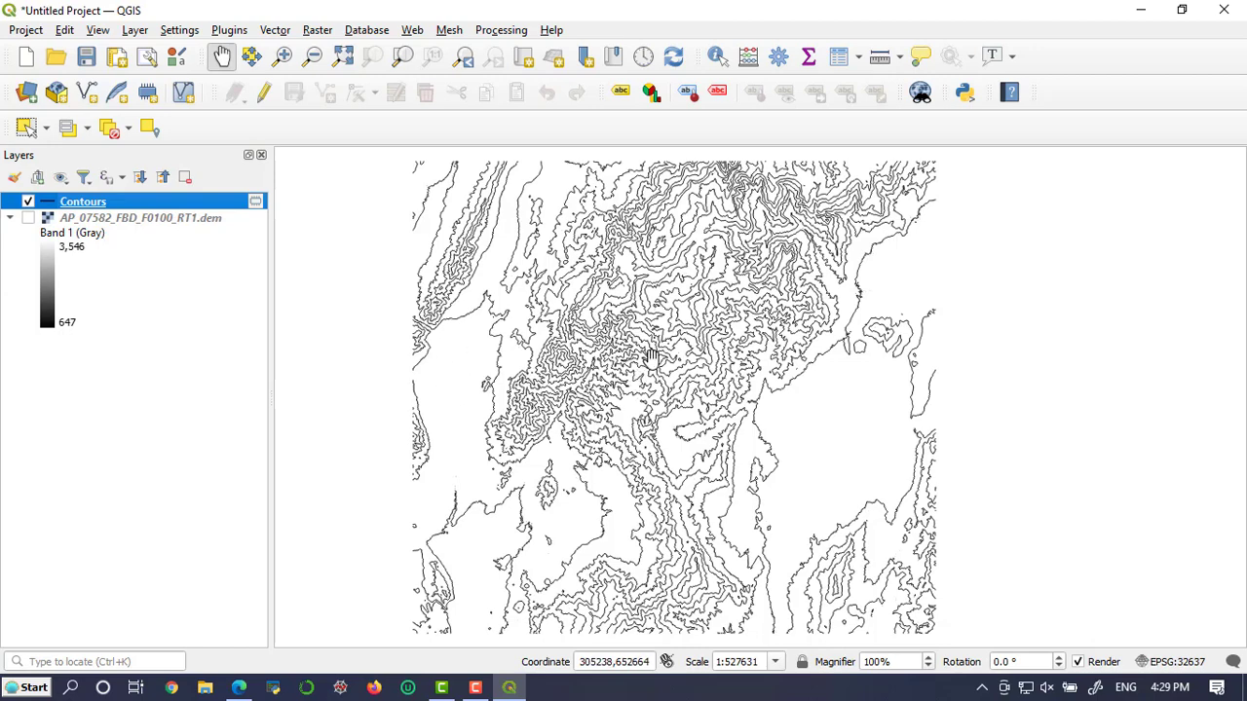
right_click(114, 202)
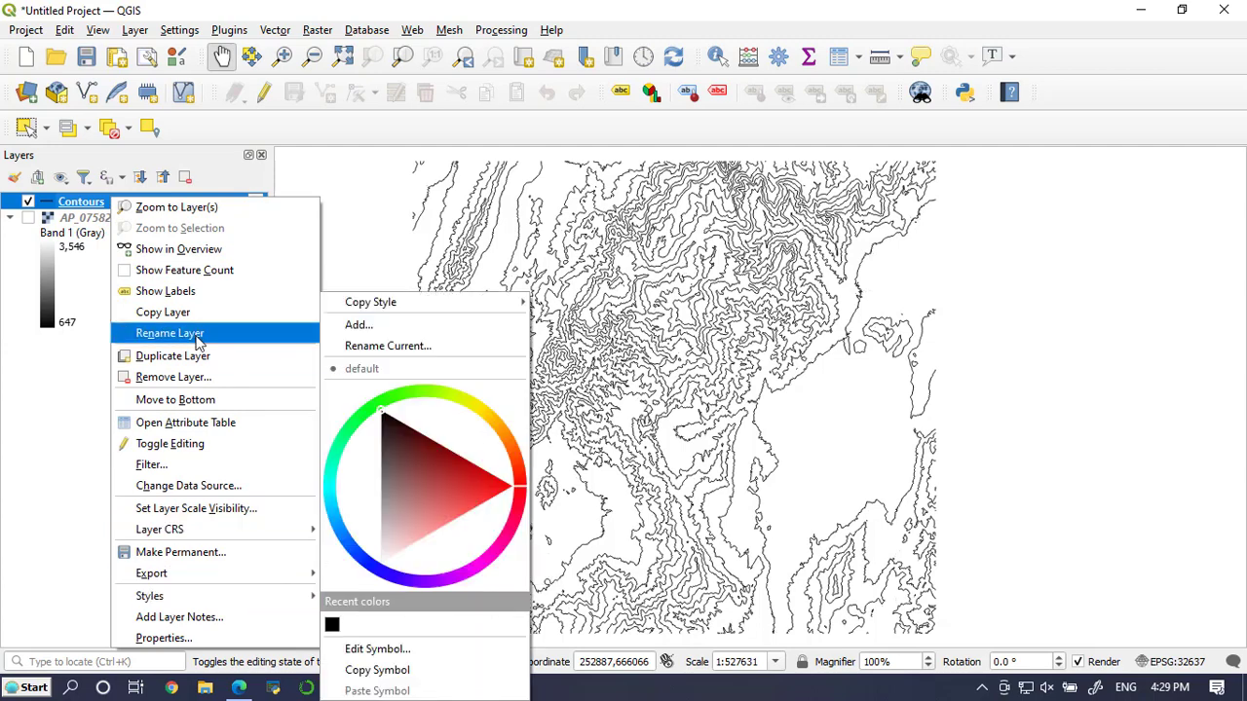
Open Contours Layer Properties on the Labels page, currently showing No Labels.
left_click(81, 203)
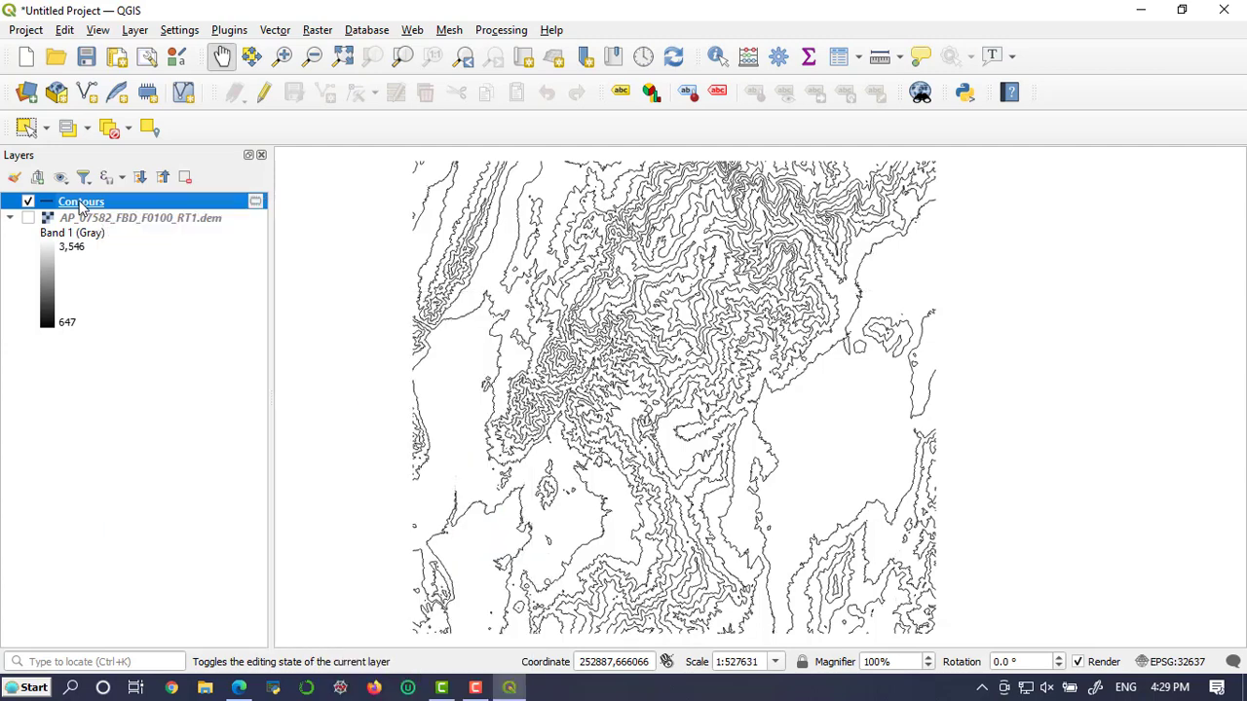
double_click(81, 203)
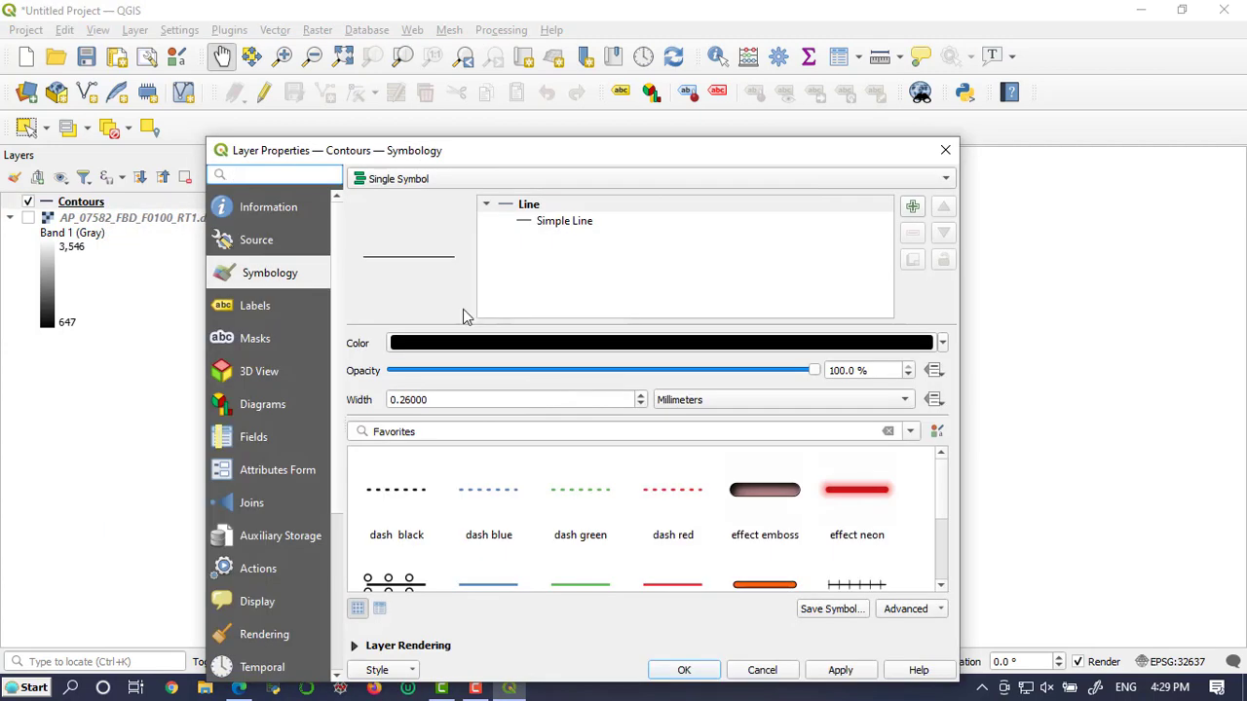
left_click_drag(496, 152, 522, 128)
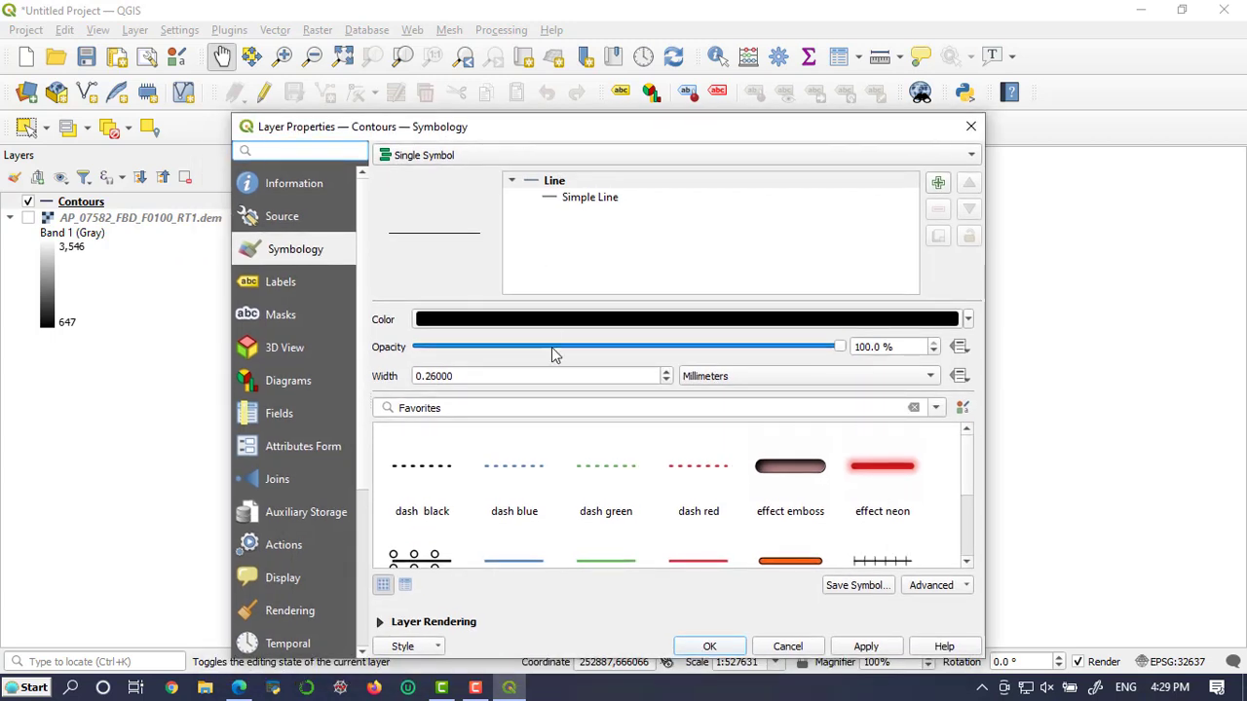
left_click(282, 285)
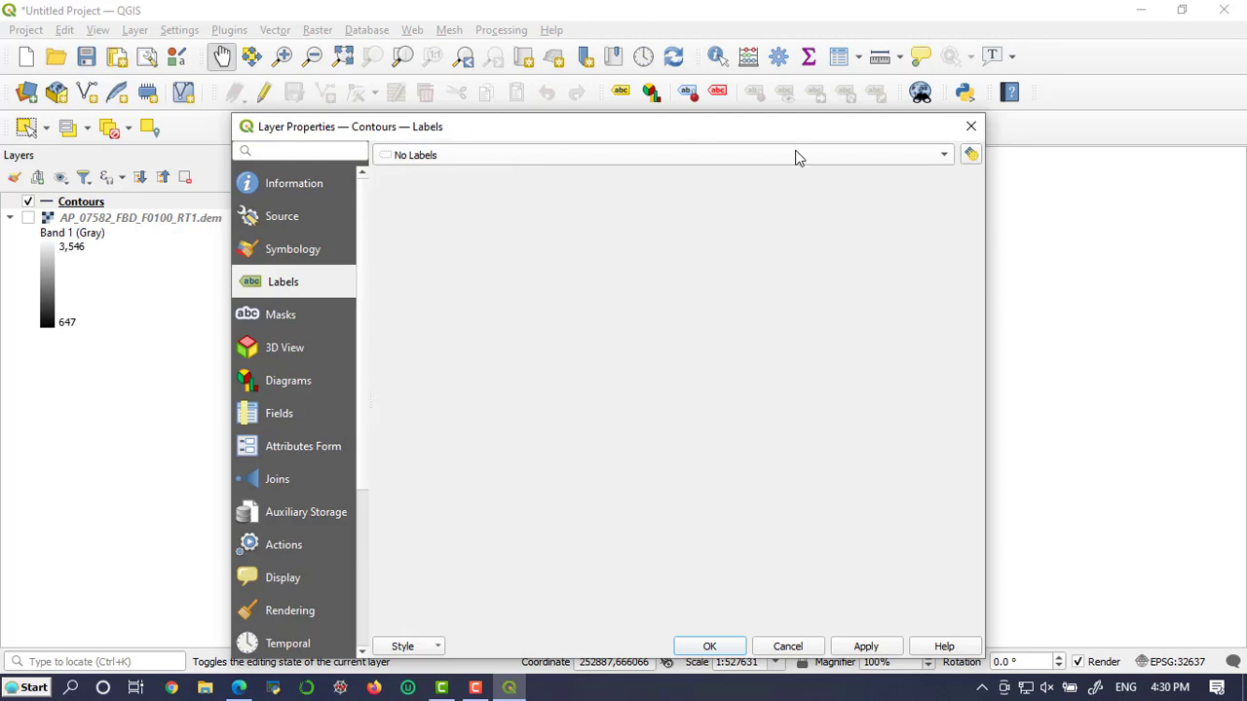
Switch Contours labelling to Single Labels with ELEV as the value, and apply.
left_click(881, 163)
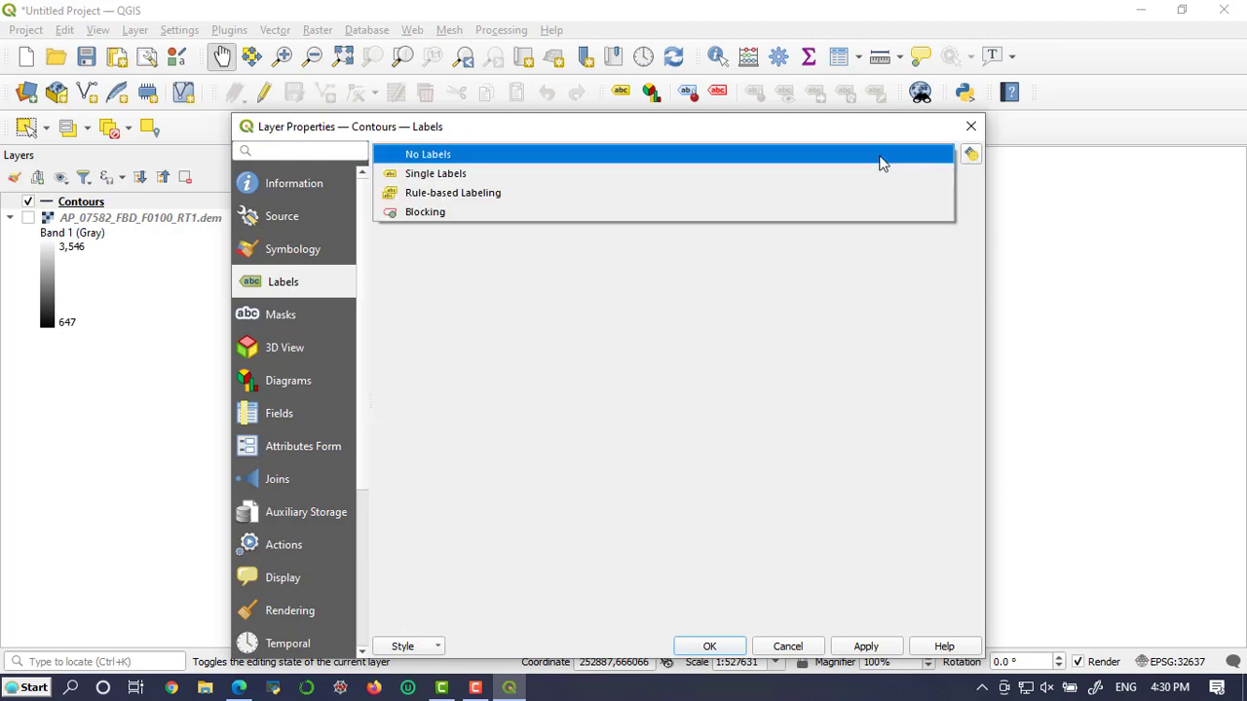
left_click(487, 178)
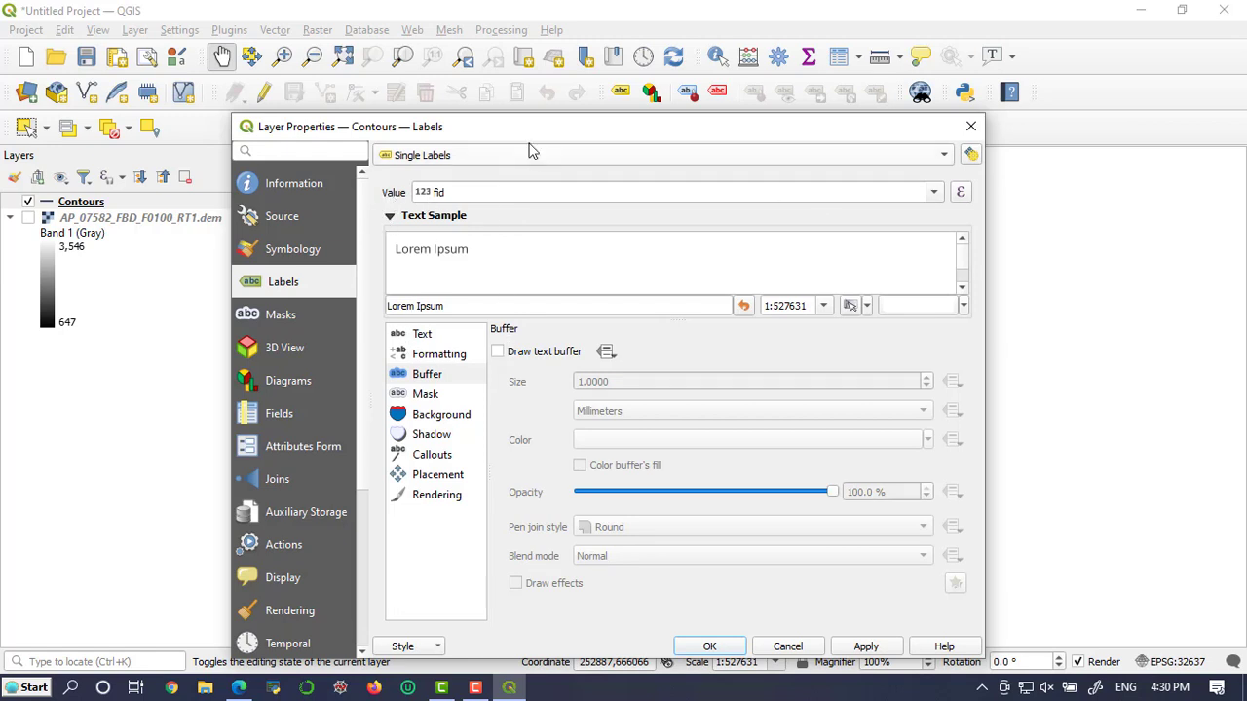
left_click_drag(522, 126, 345, 141)
left_click(799, 206)
left_click(804, 206)
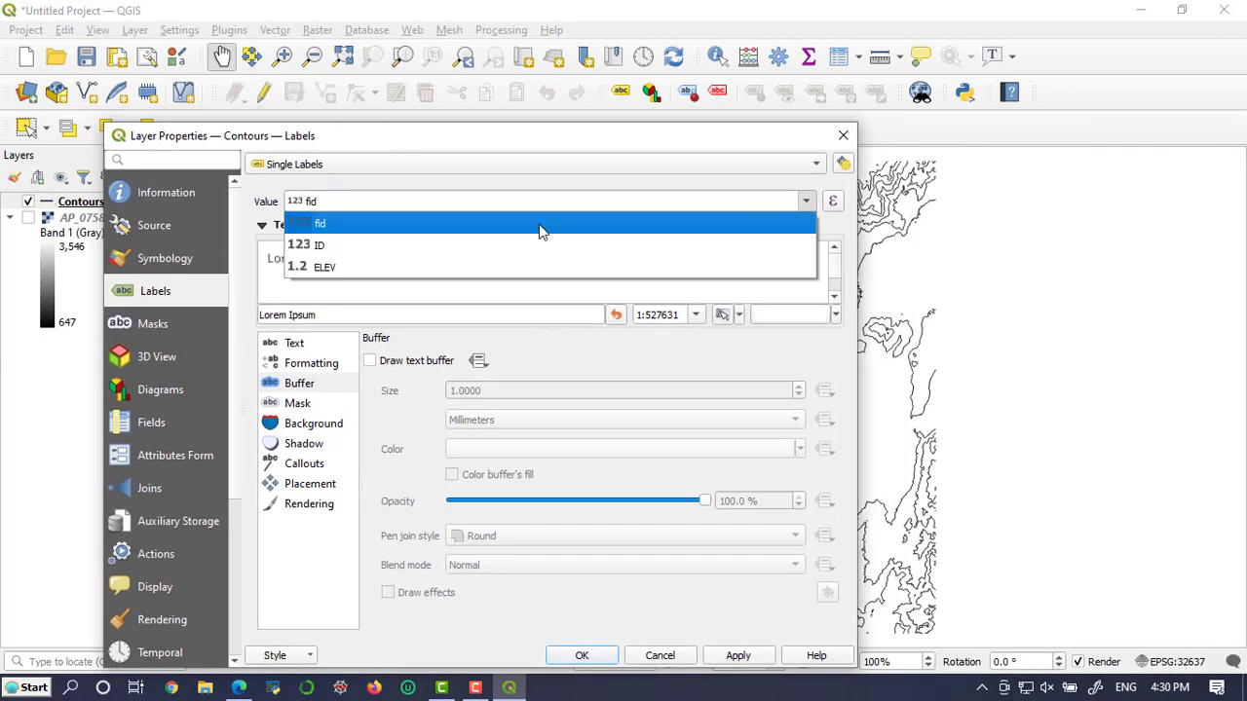
left_click(341, 268)
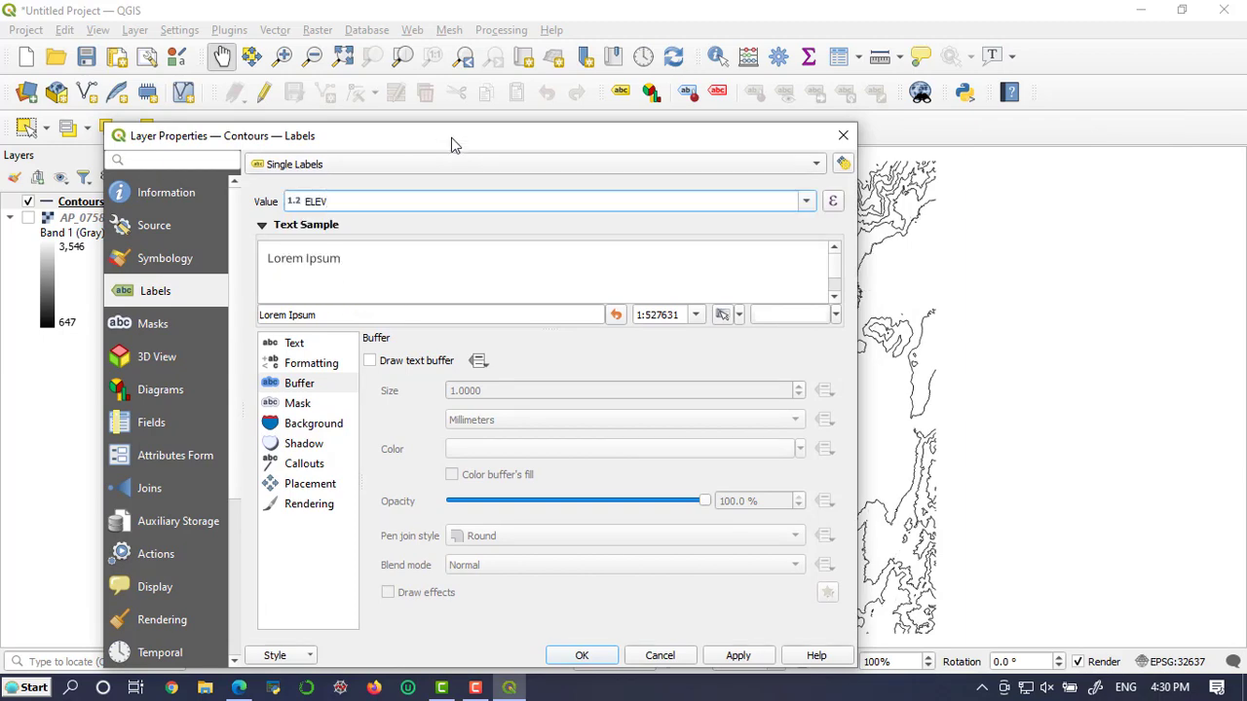
left_click_drag(451, 137, 493, 99)
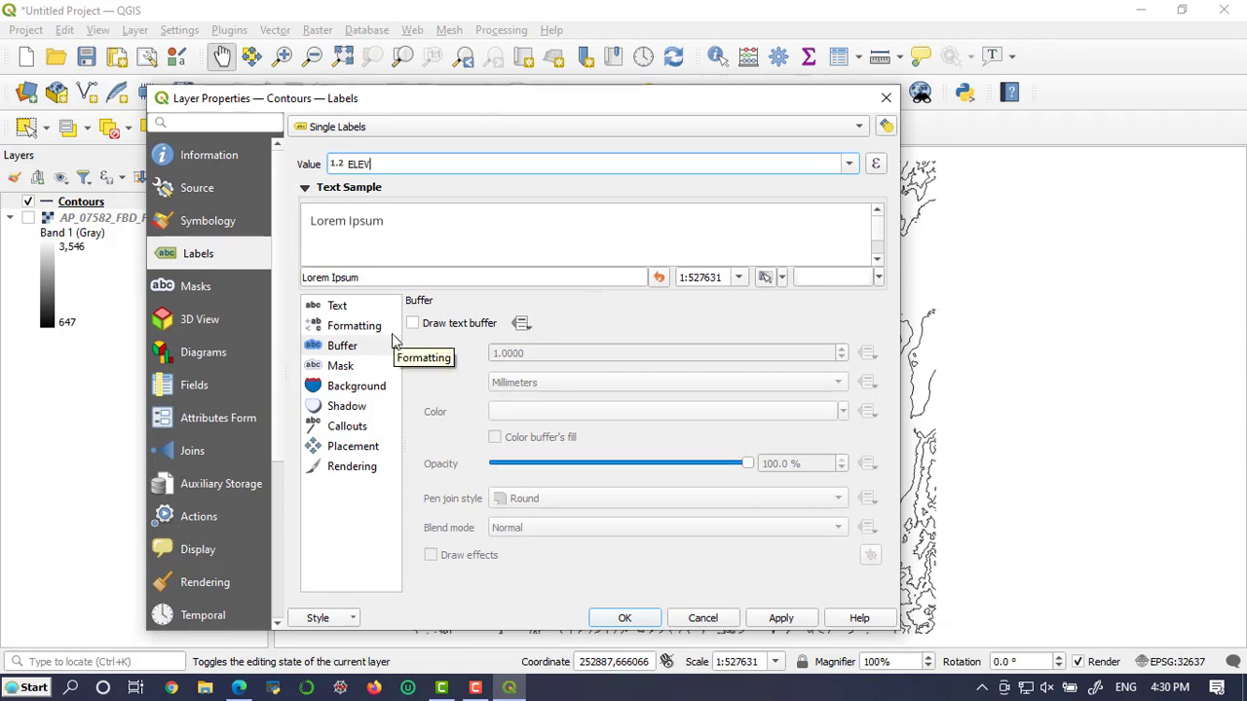
left_click(781, 620)
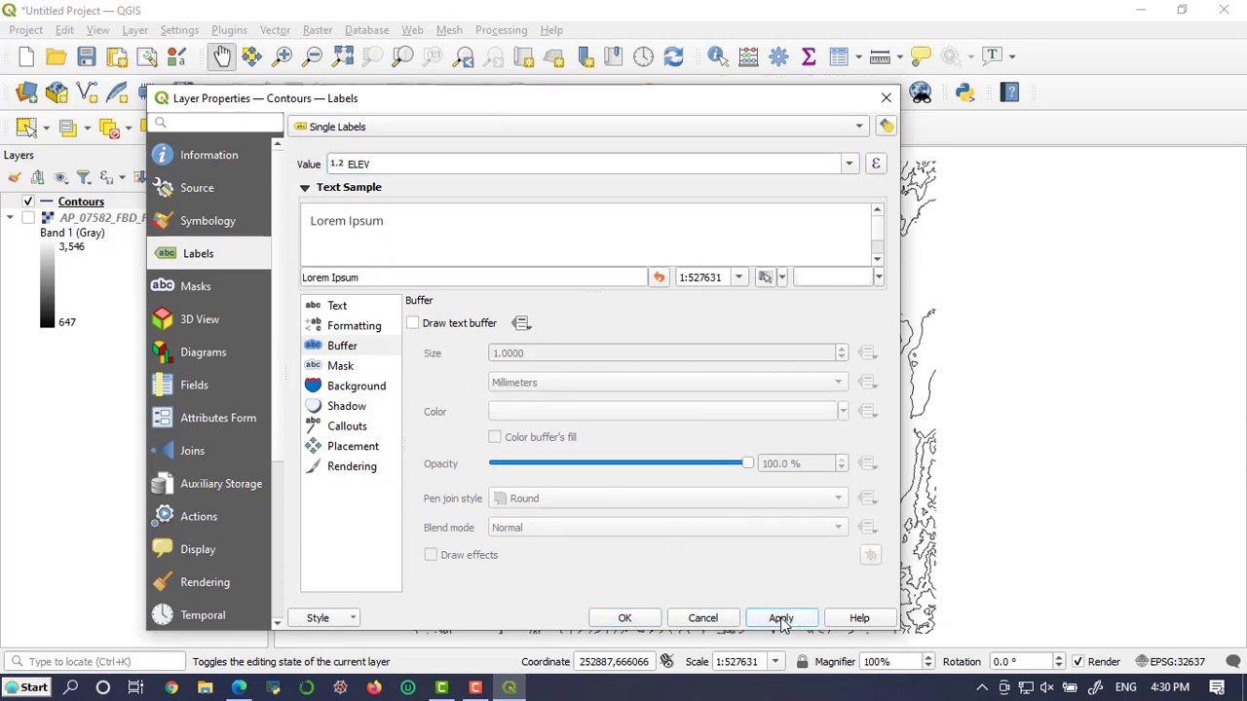
left_click(624, 620)
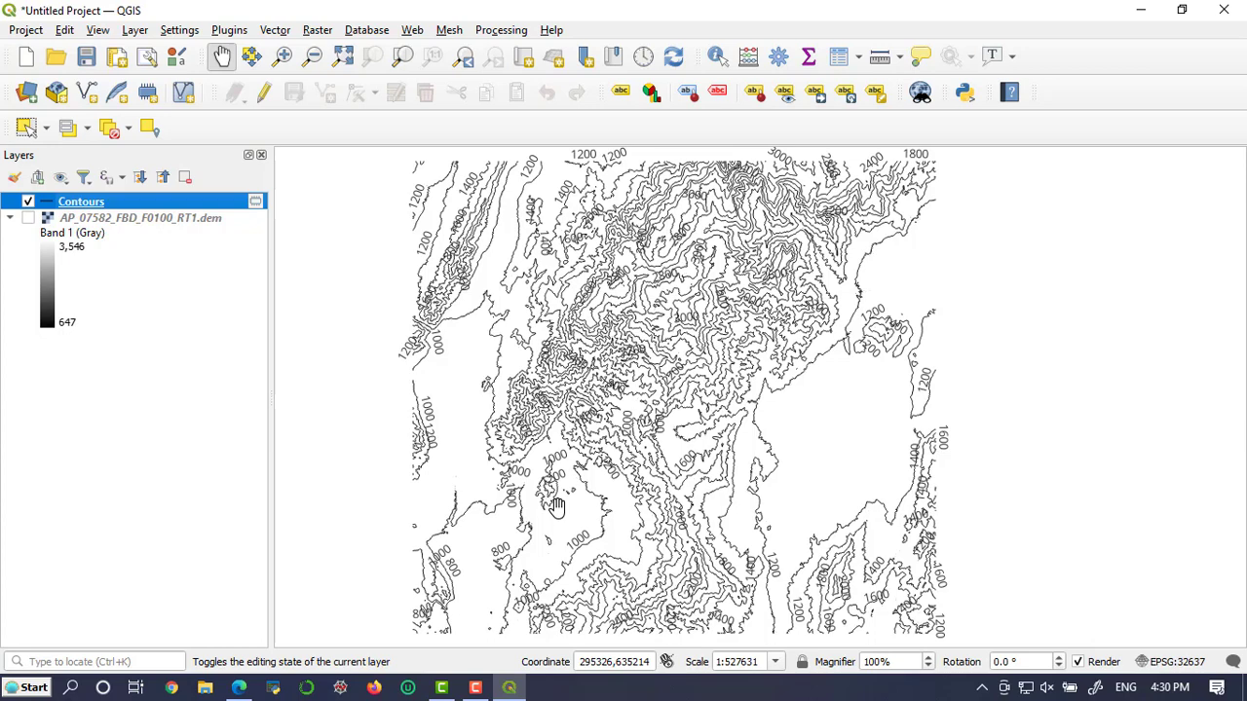
scroll(553, 489, "up", 2)
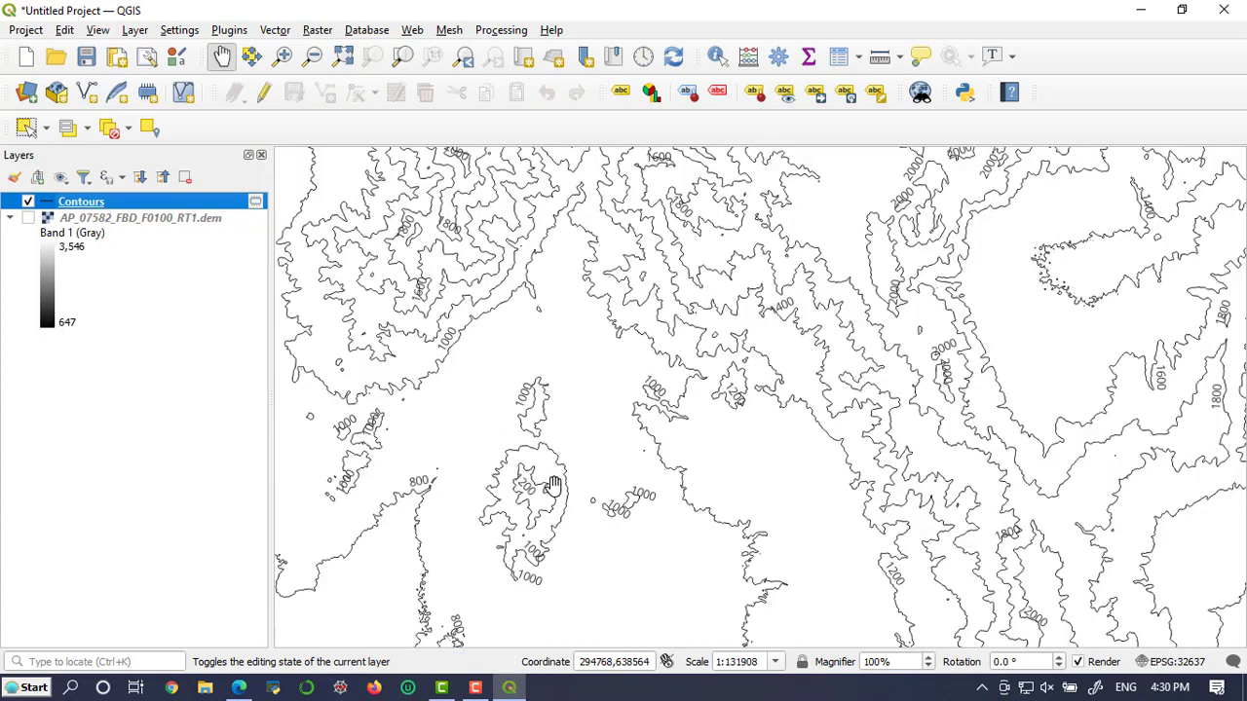
scroll(539, 416, "up", 1)
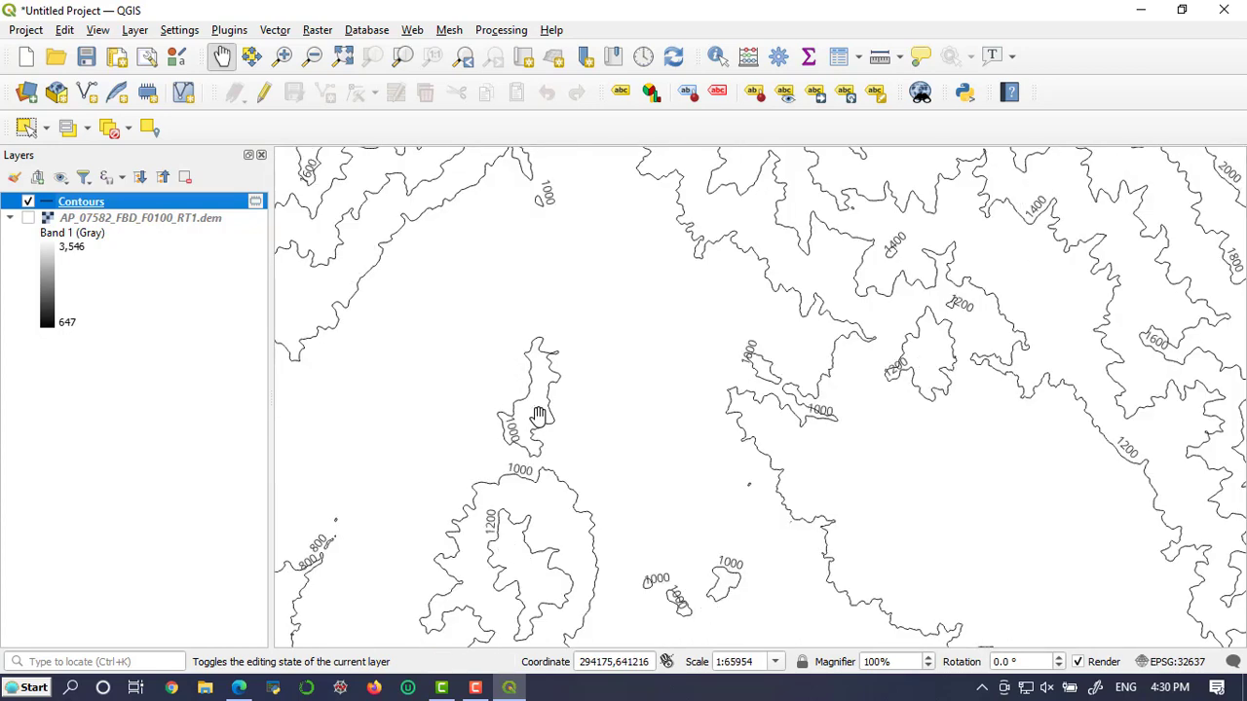
scroll(538, 438, "down", 3)
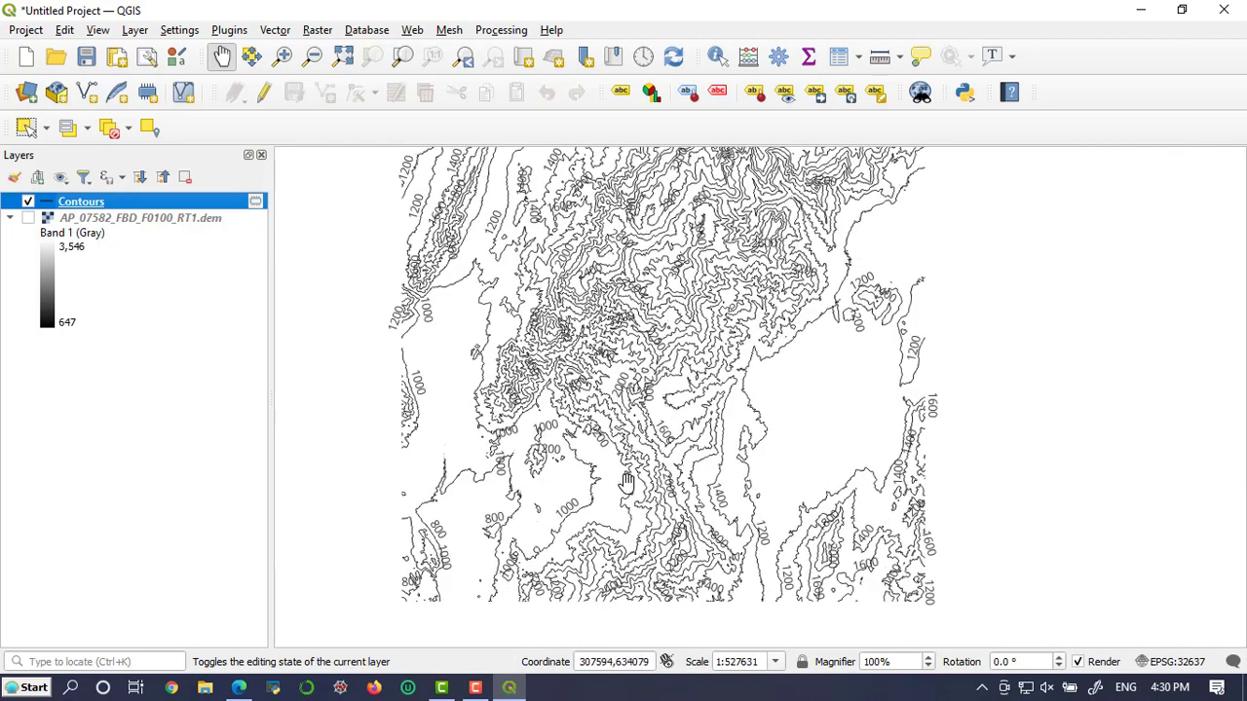
left_click_drag(624, 389, 624, 416)
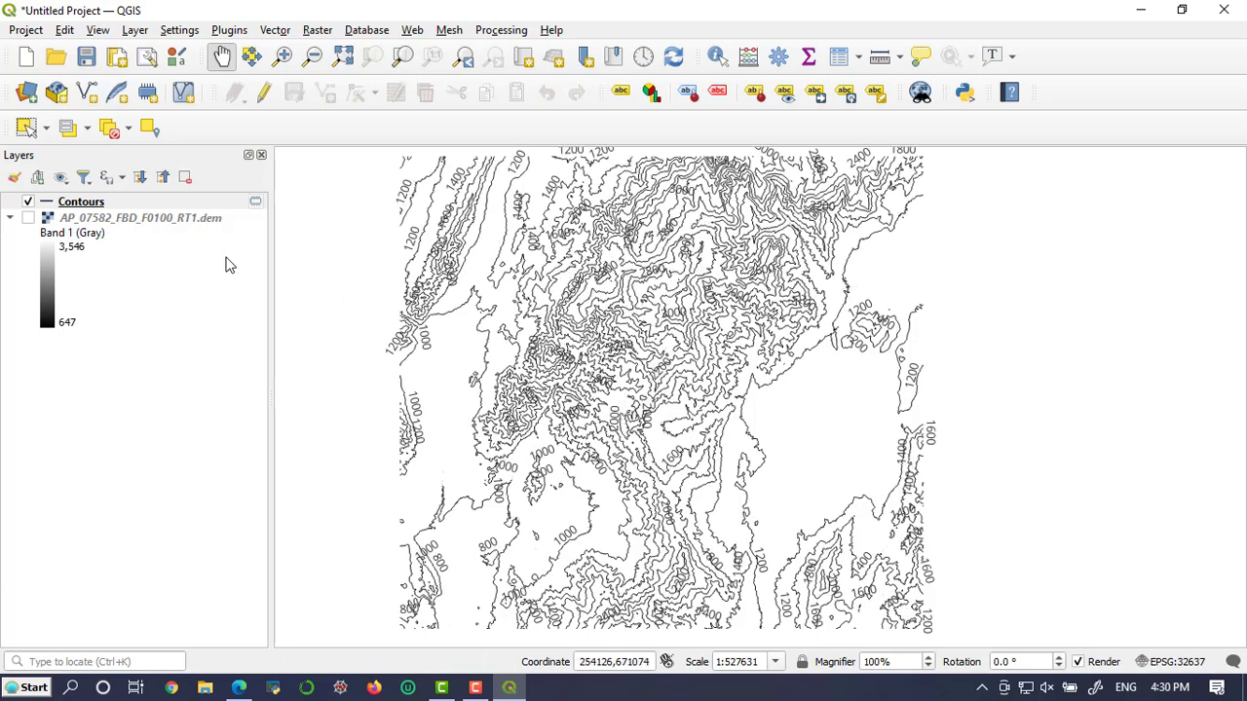
left_click(80, 202)
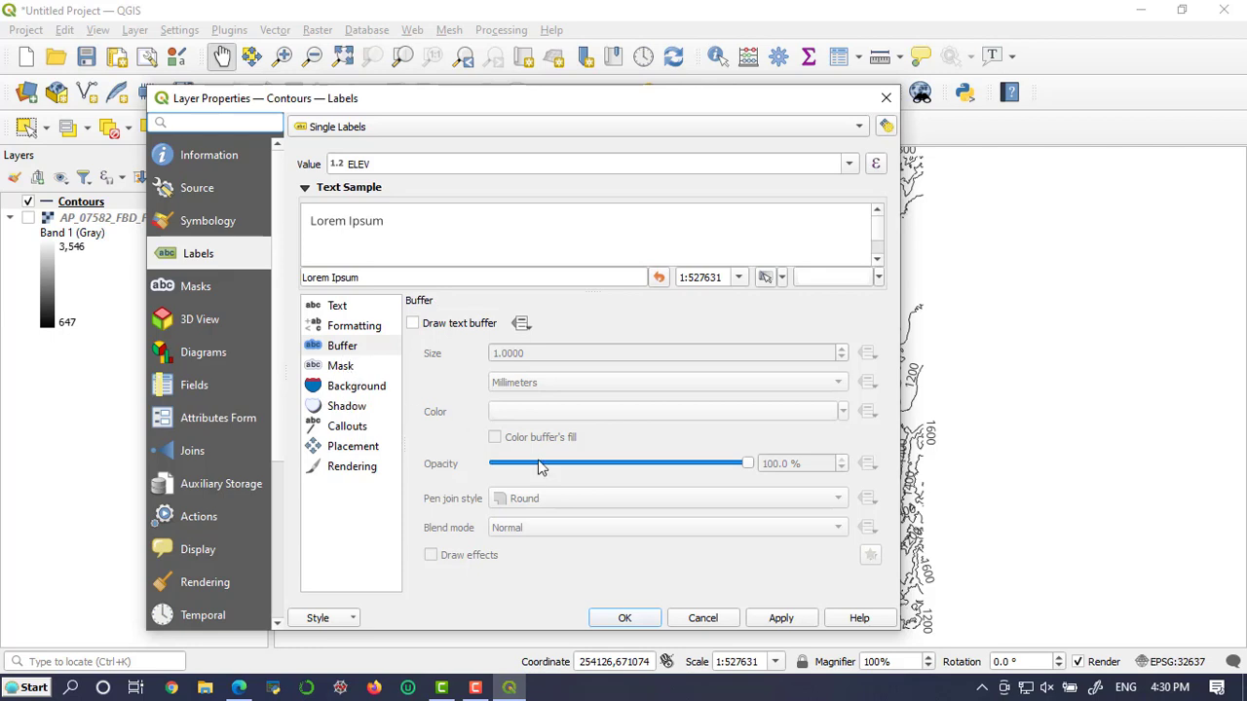
Enable Draw text buffer and set label placement to On line instead of Above line.
left_click(412, 324)
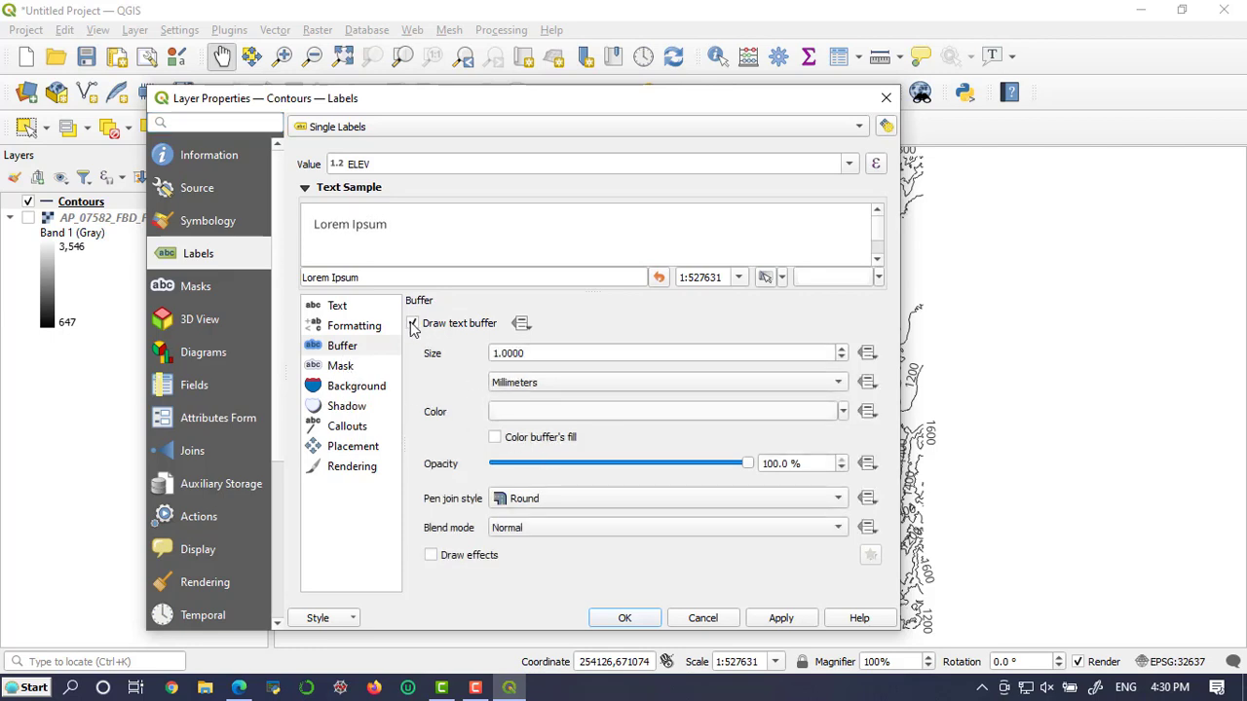
left_click(355, 448)
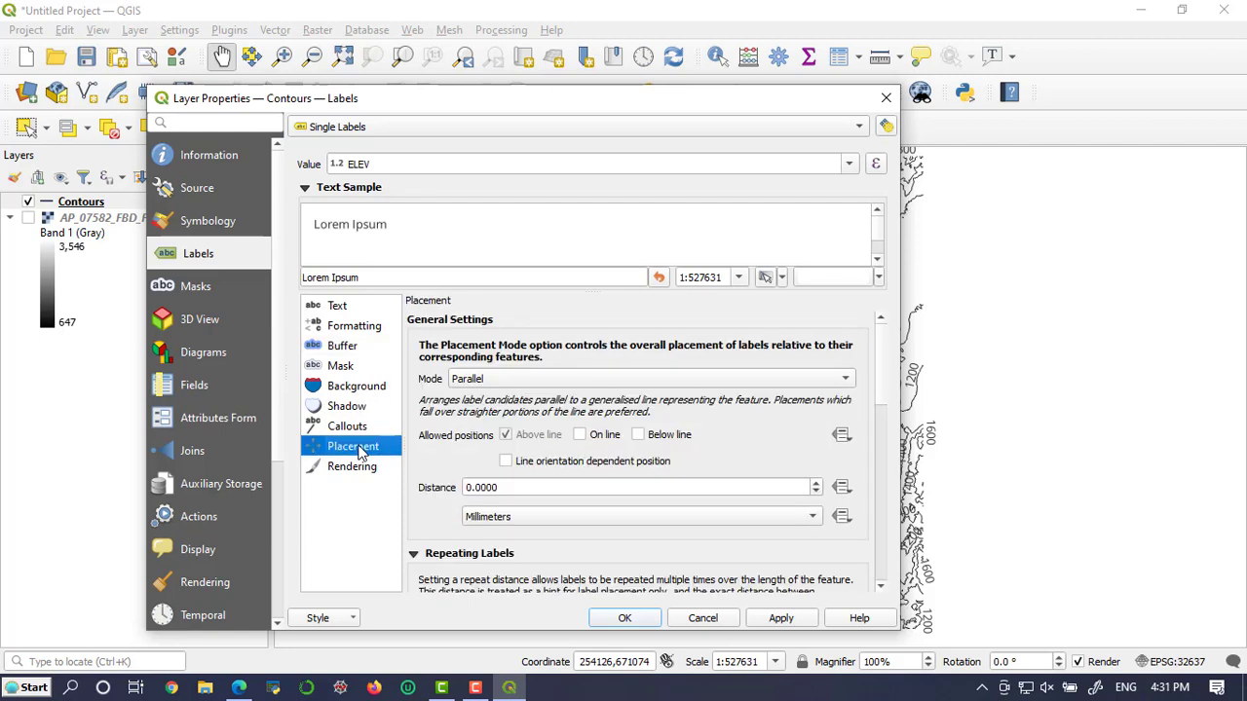
left_click(580, 435)
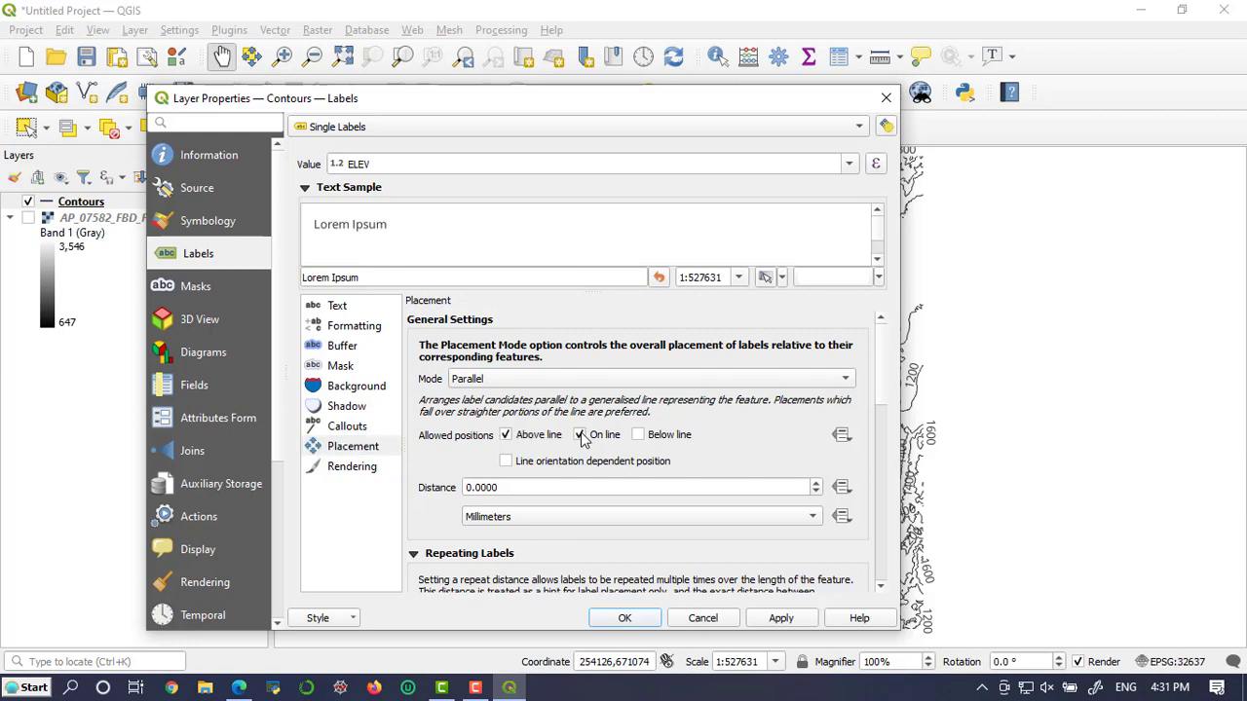
left_click(506, 436)
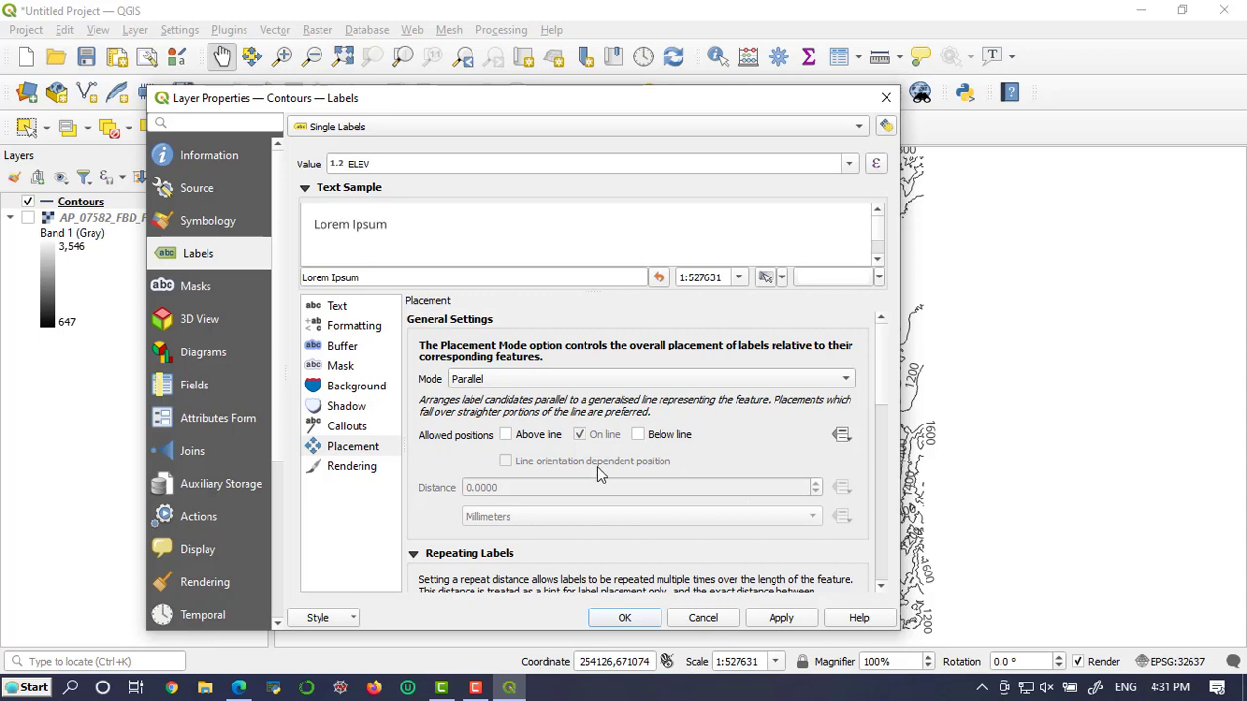
left_click(780, 620)
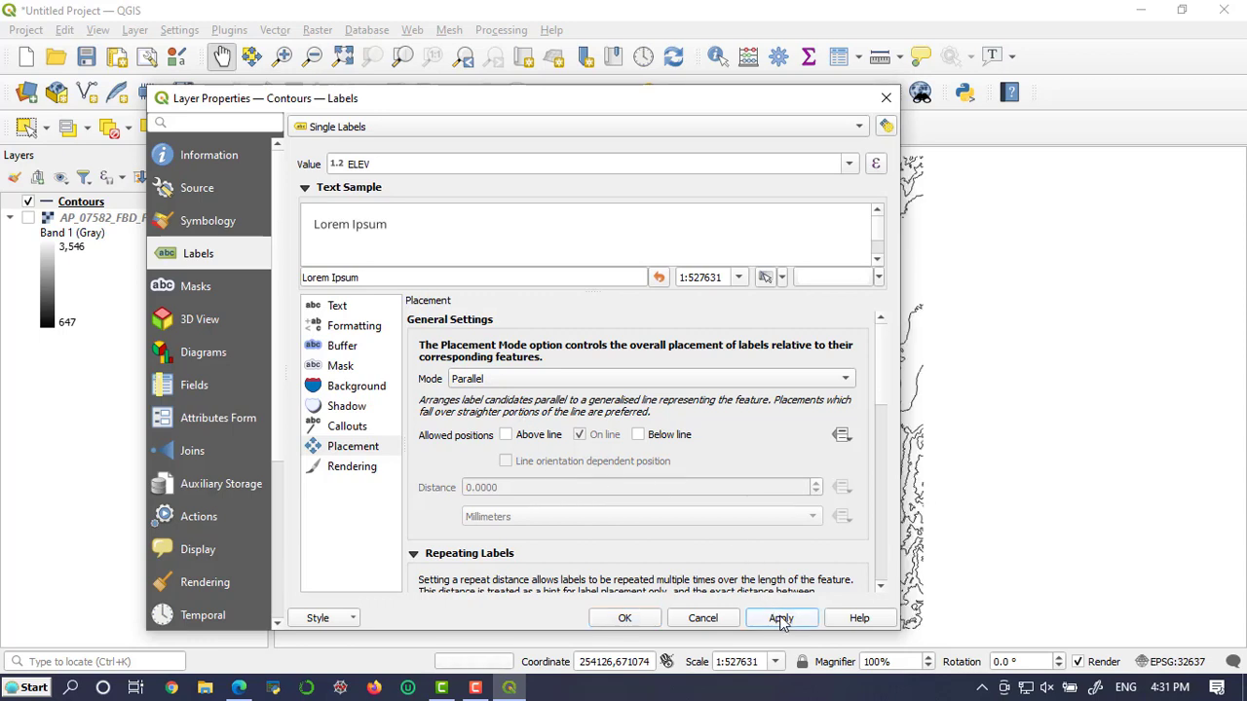
left_click(623, 617)
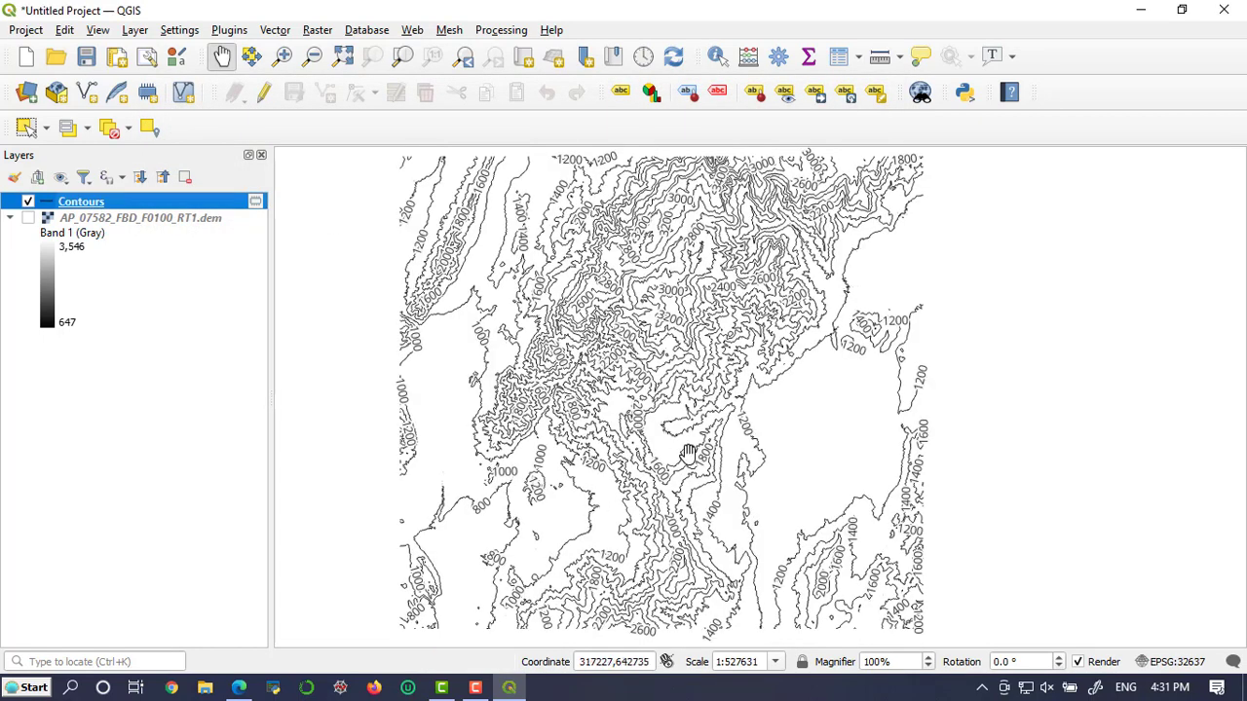
Zoom in and out on the map to inspect the labelled contour lines.
scroll(756, 430, "up", 3)
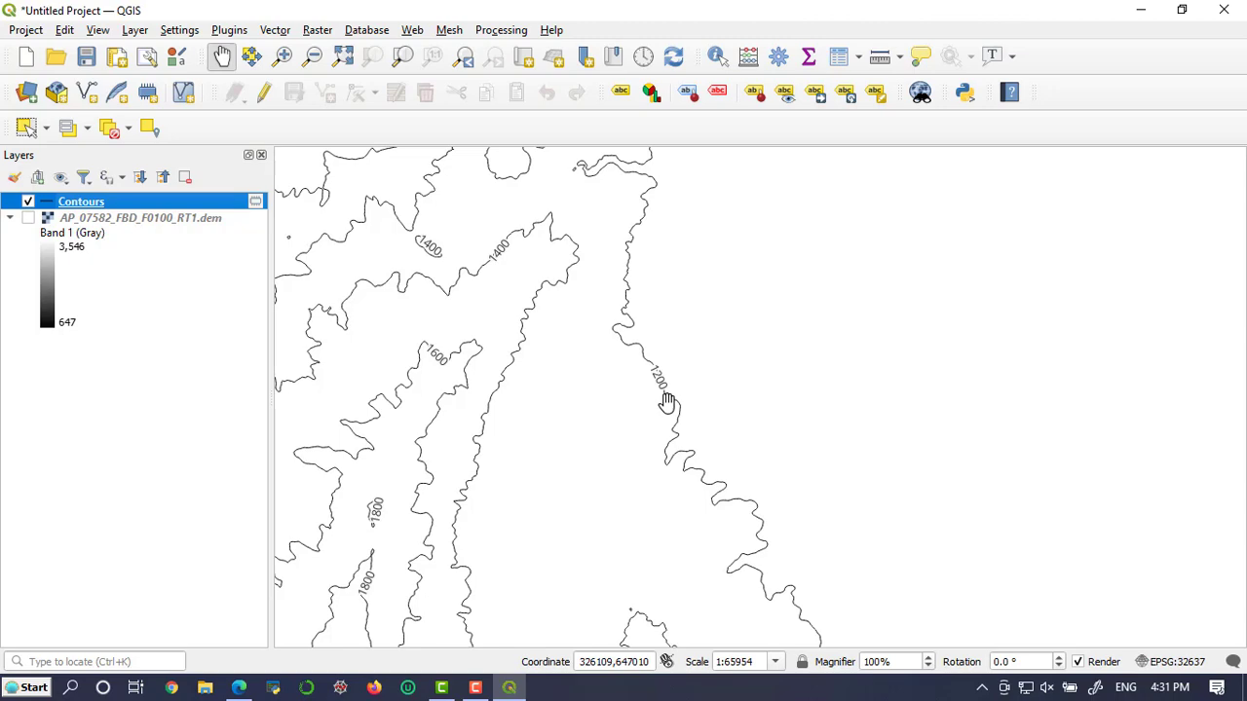
scroll(675, 423, "down", 2)
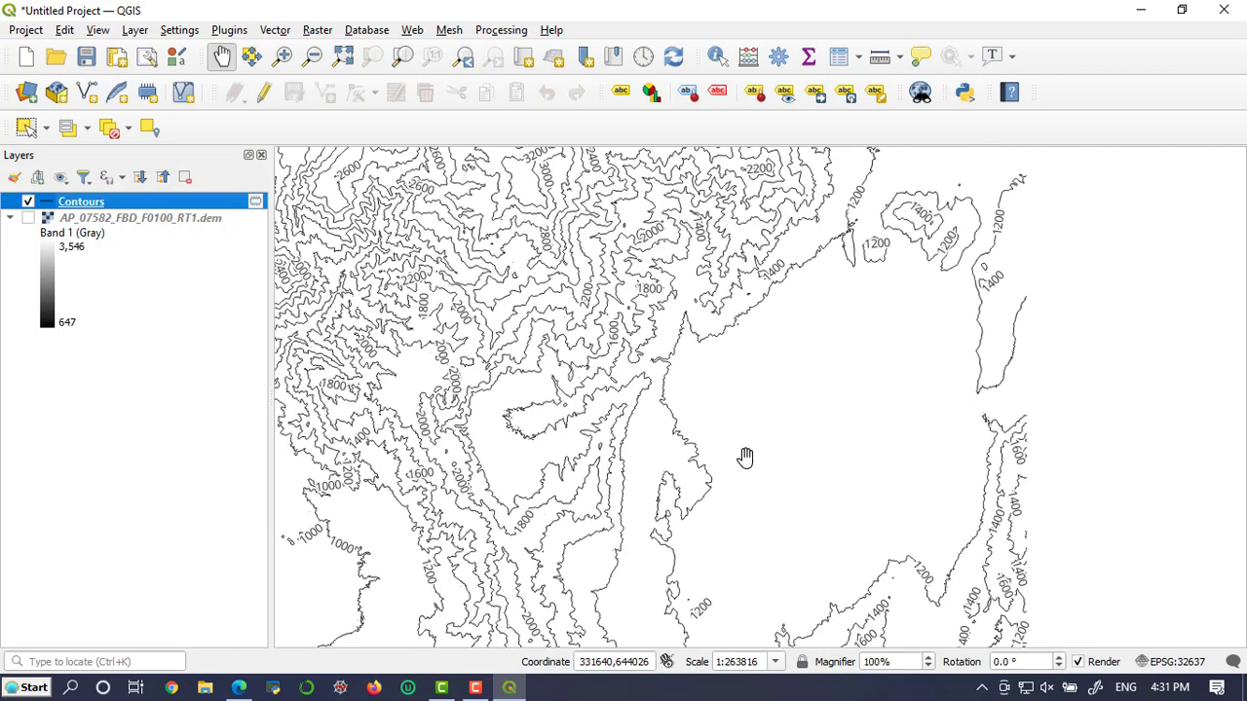
scroll(745, 457, "down", 1)
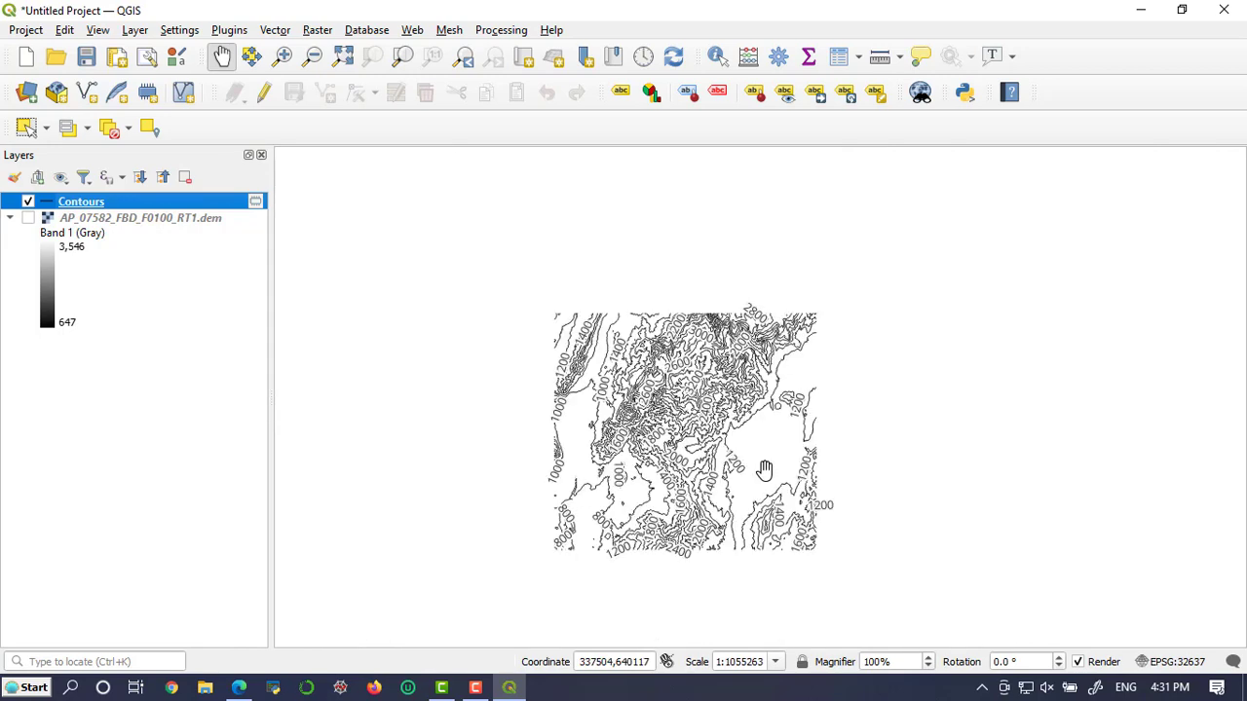
scroll(765, 470, "up", 7)
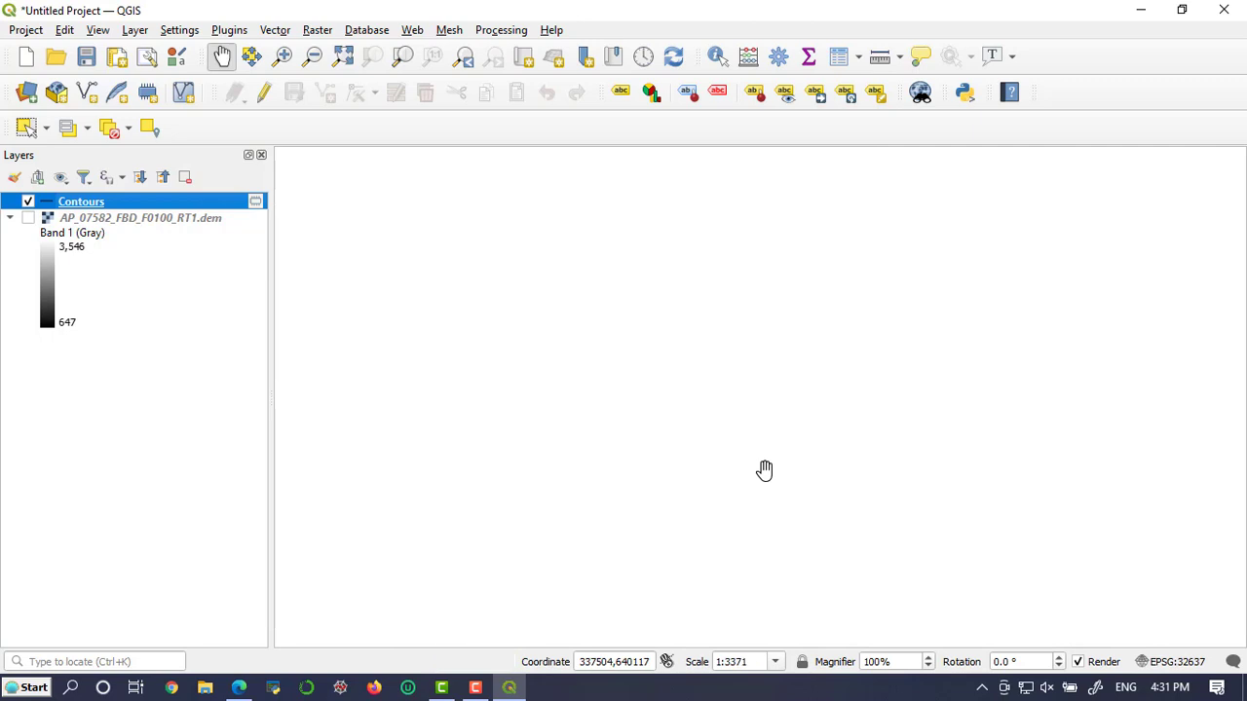
Dismiss the stray canvas menu and open the Contours layer's context menu in the Layers panel.
right_click(616, 338)
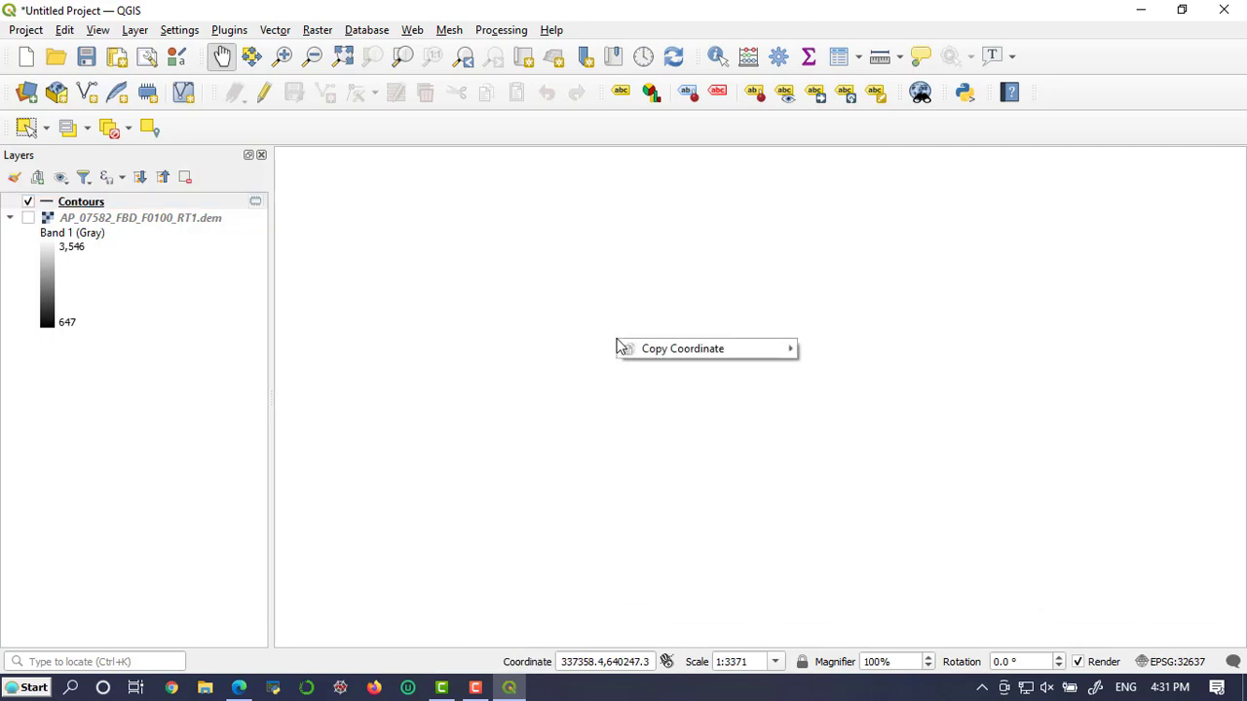
left_click(610, 380)
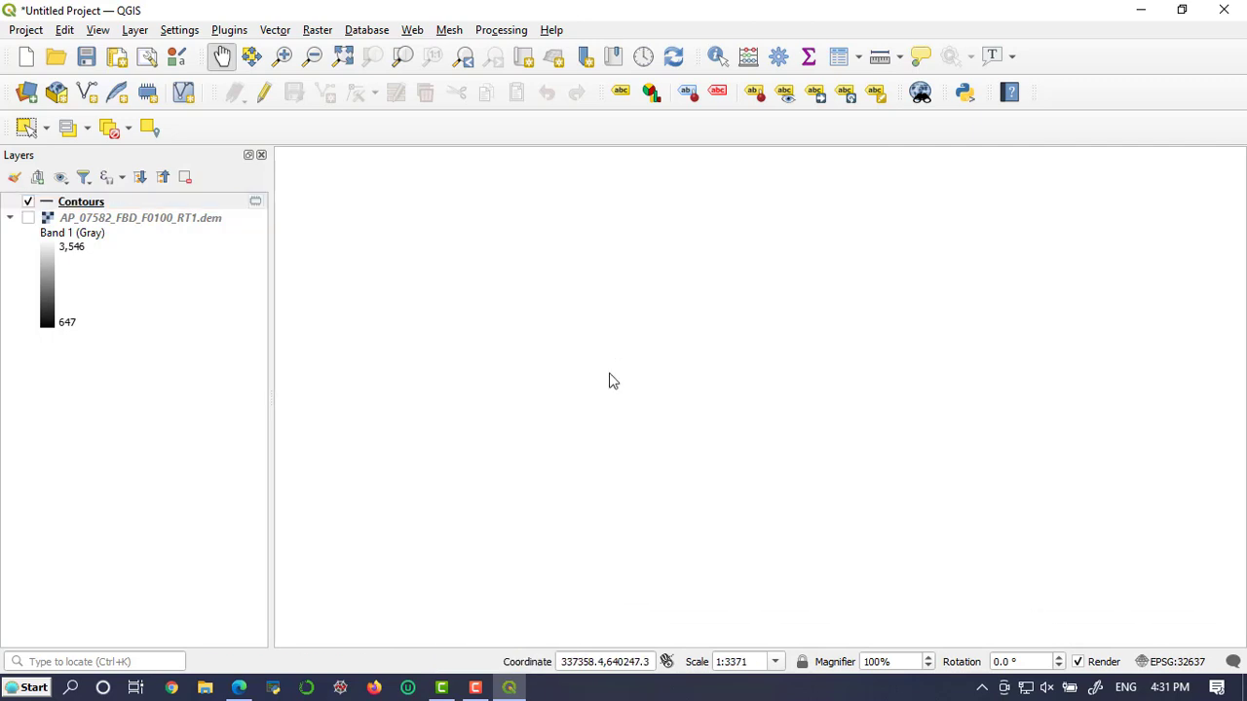
left_click(124, 206)
right_click(123, 206)
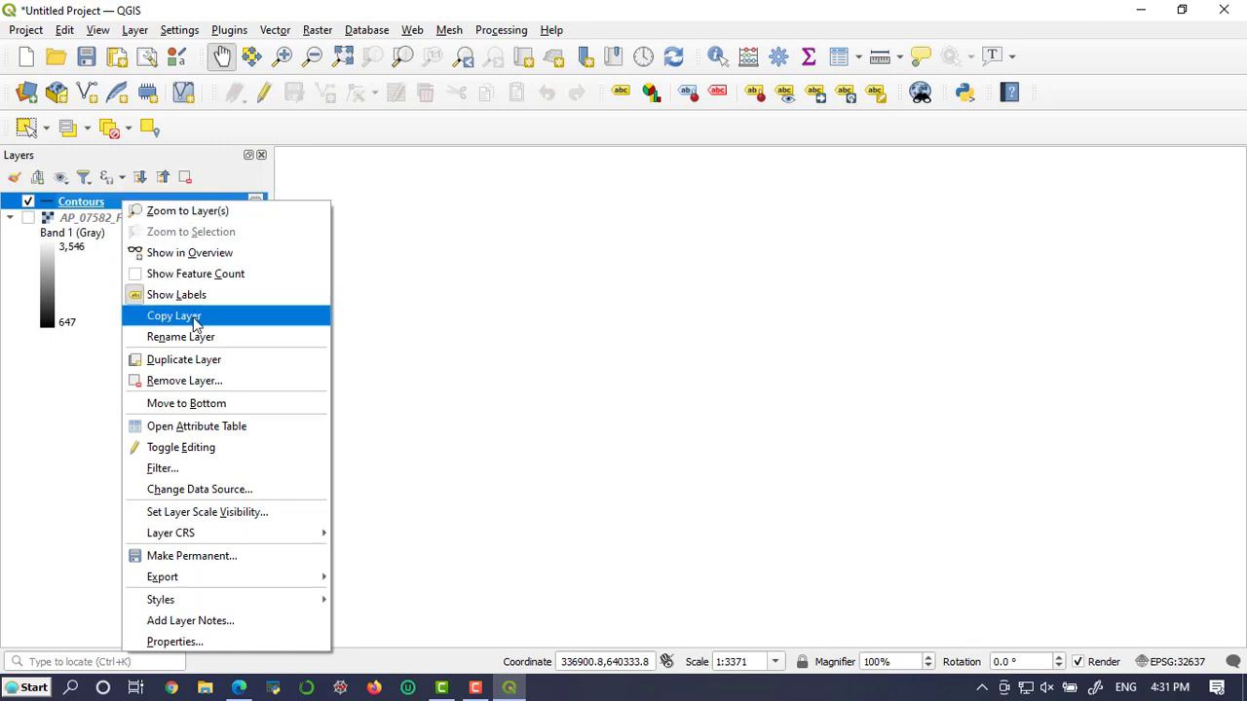
Zoom to the full Contours layer extent and nudge the map slightly left.
left_click(191, 209)
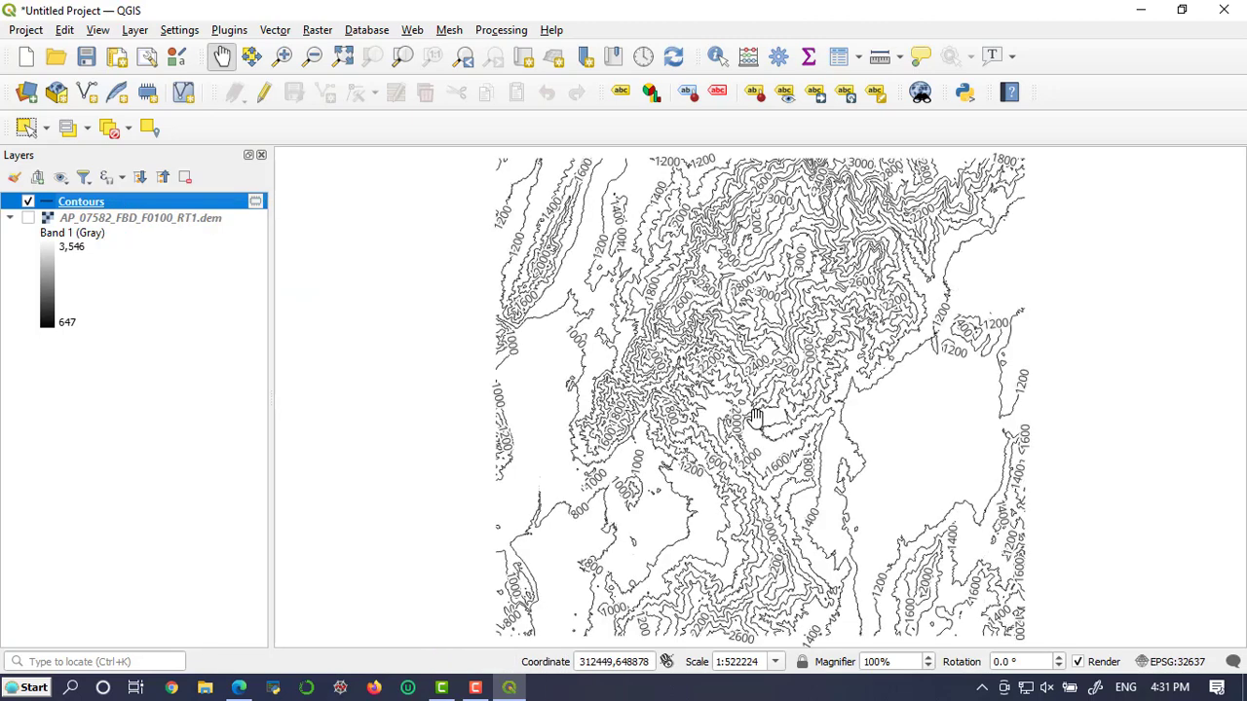
left_click_drag(756, 416, 728, 416)
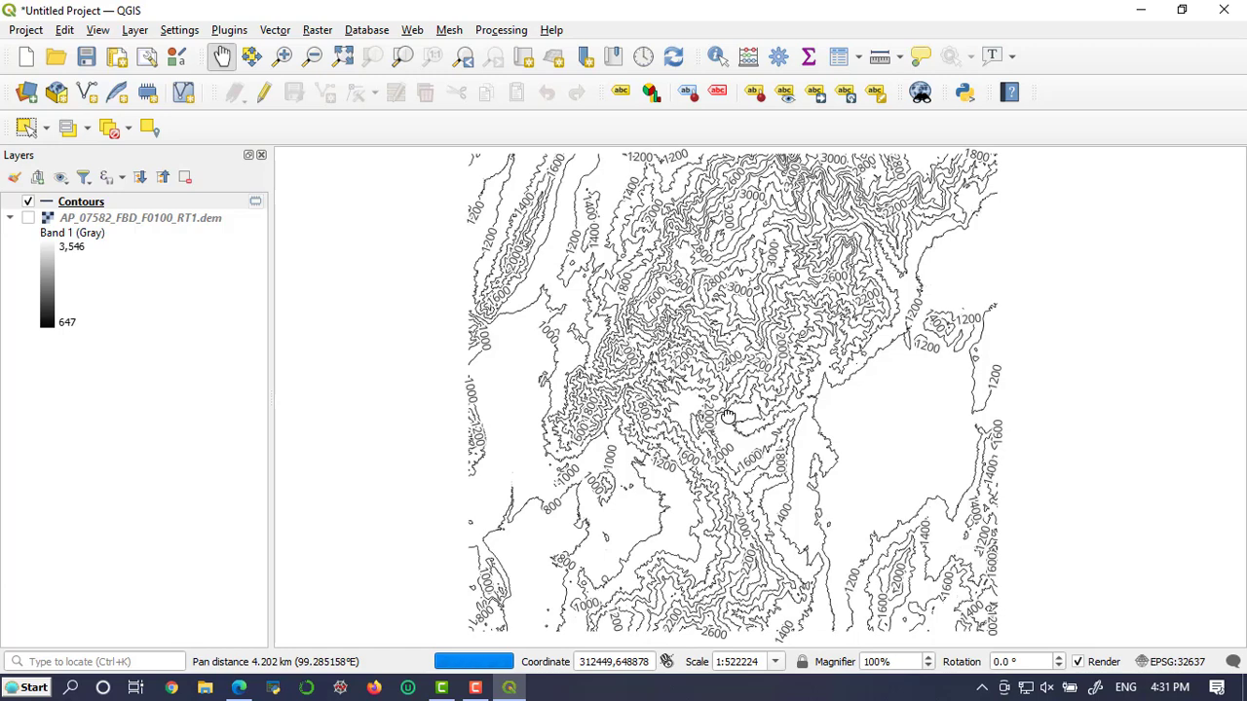